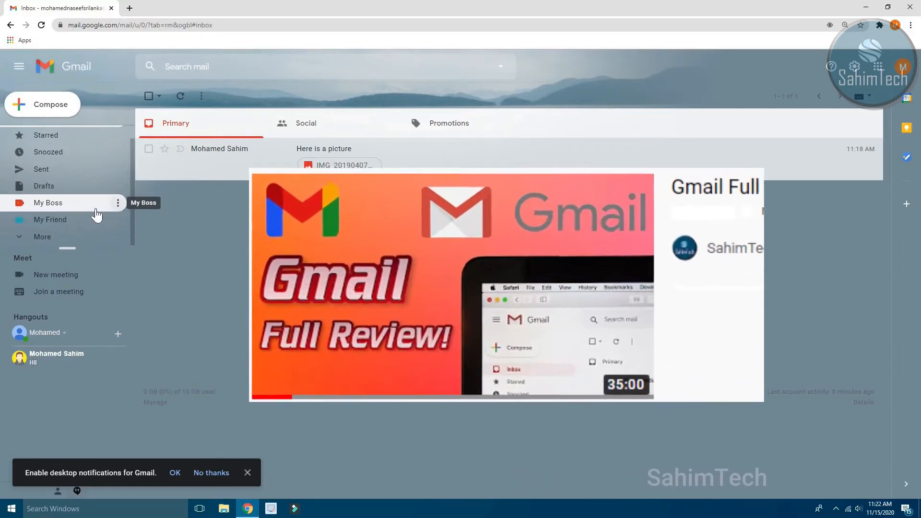
Look at the My Boss label's messages, then go back to the inbox.
left_click(64, 204)
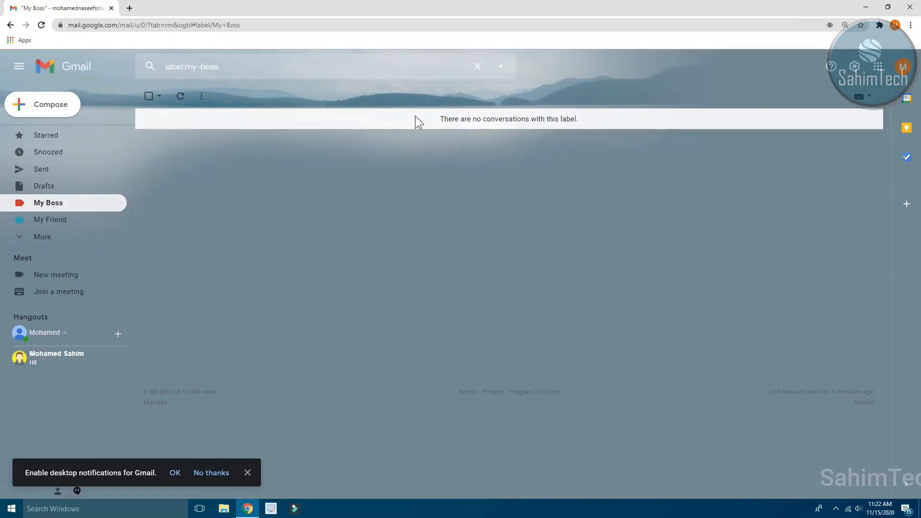
left_click_drag(456, 120, 583, 119)
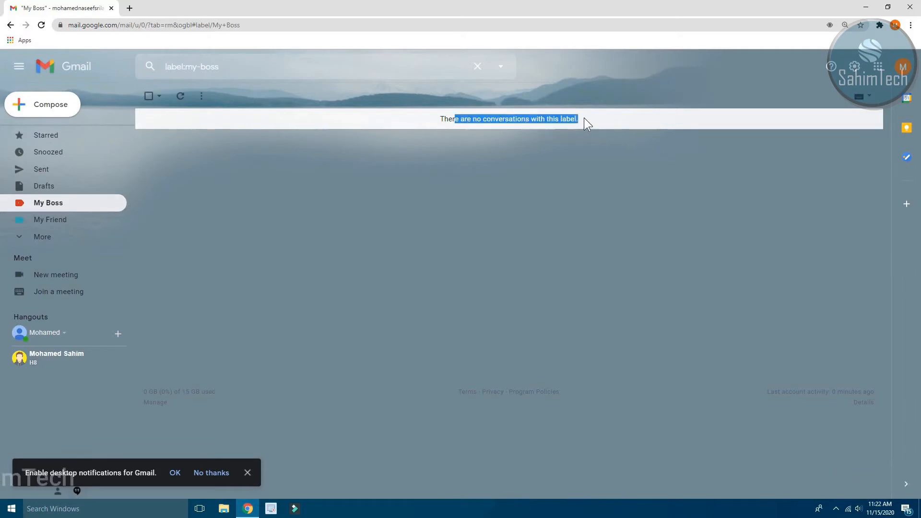
left_click(555, 118)
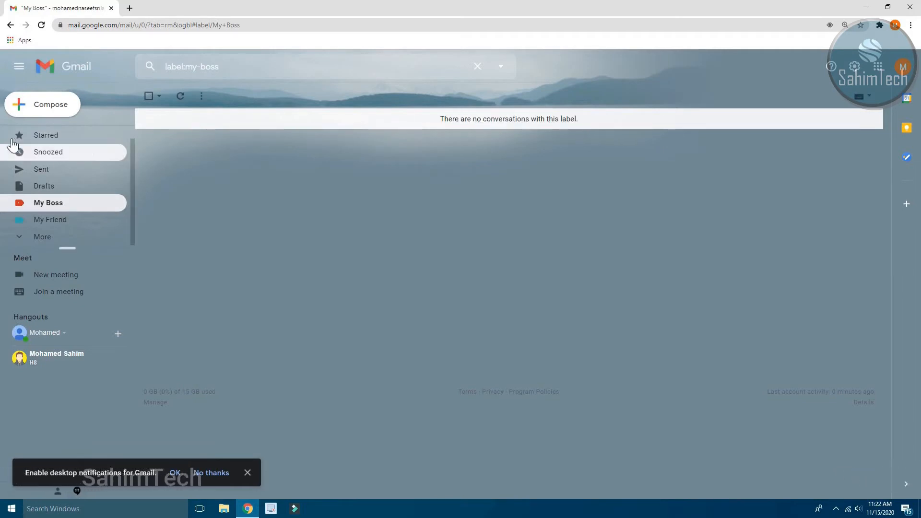
scroll(94, 160, "up", 1)
left_click(91, 136)
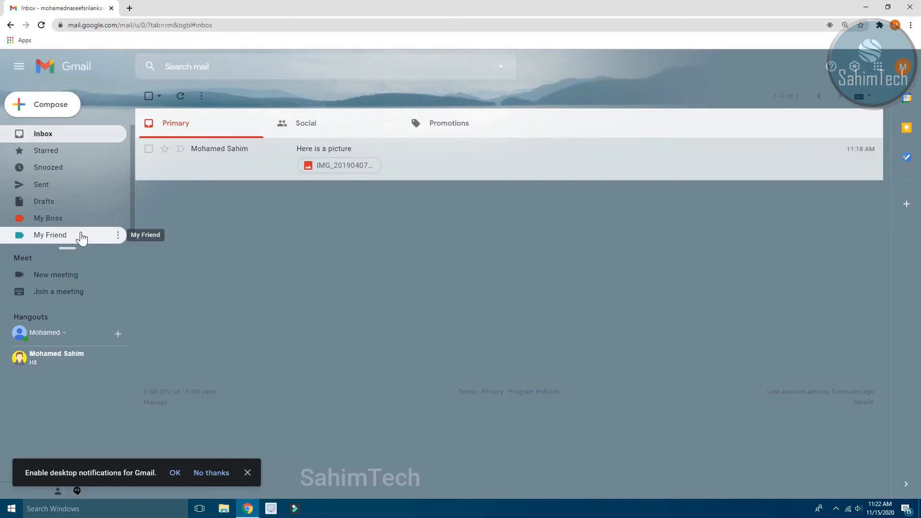
Delete the My Friend label.
left_click(75, 238)
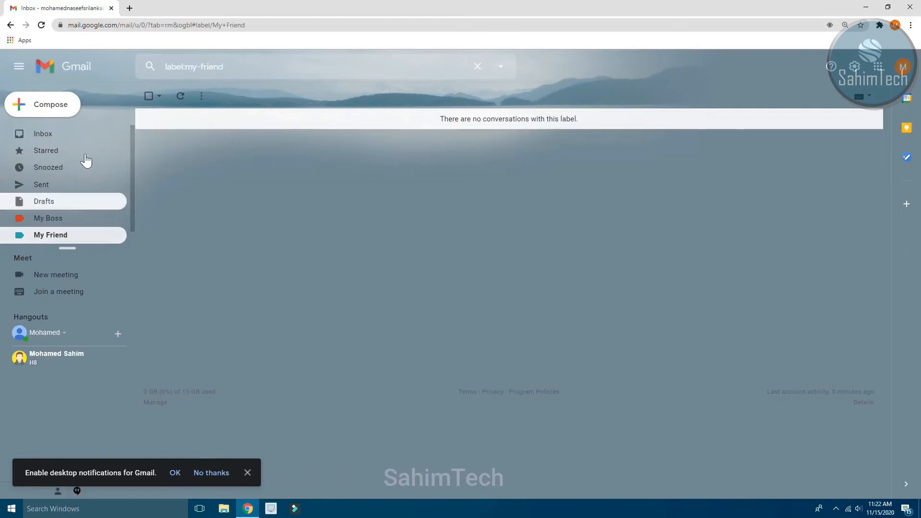
left_click(118, 235)
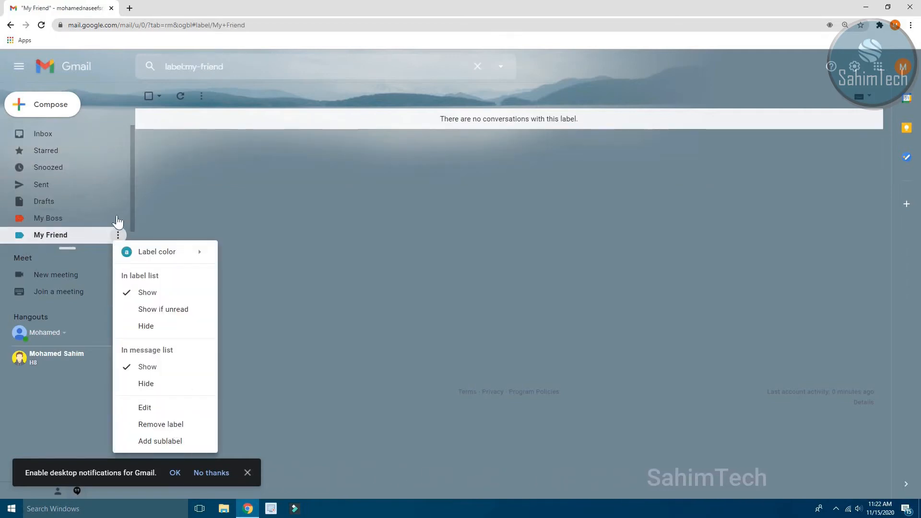
left_click(161, 424)
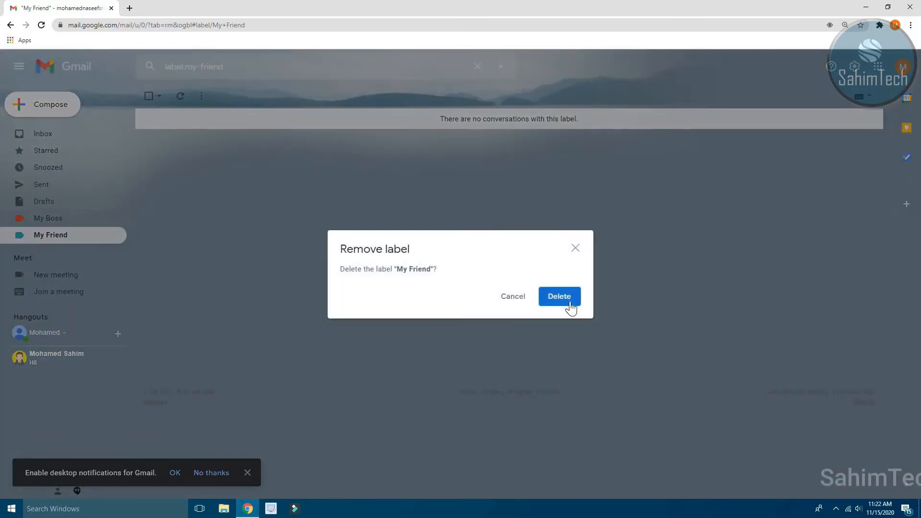
left_click(562, 298)
Delete the My Boss label and return to the inbox.
left_click(117, 218)
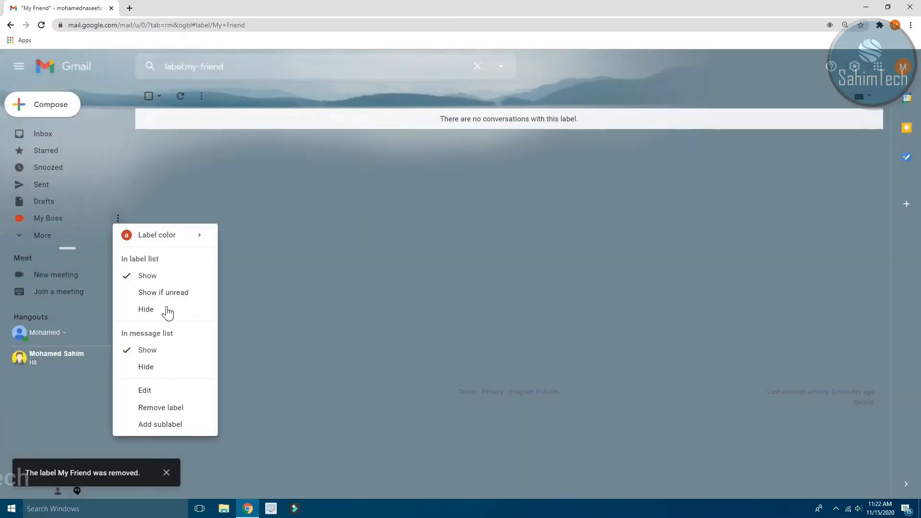
left_click(168, 409)
left_click(540, 297)
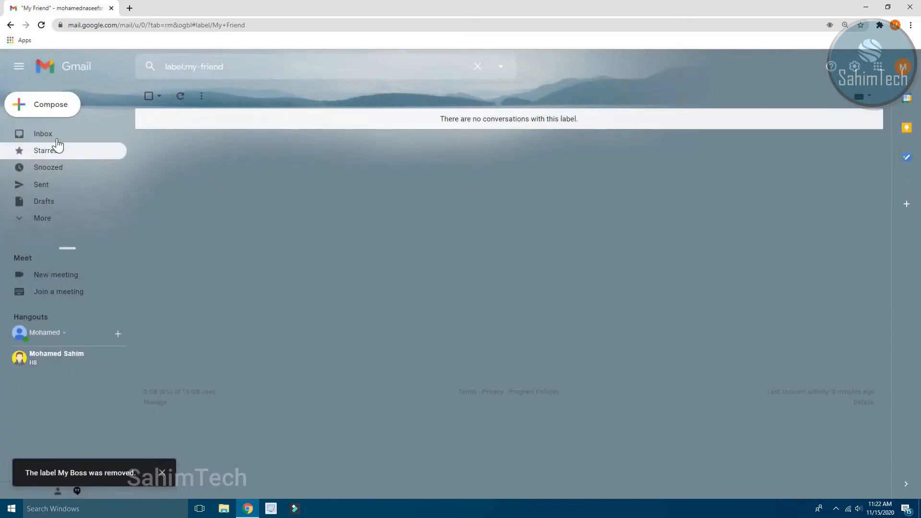
left_click(56, 136)
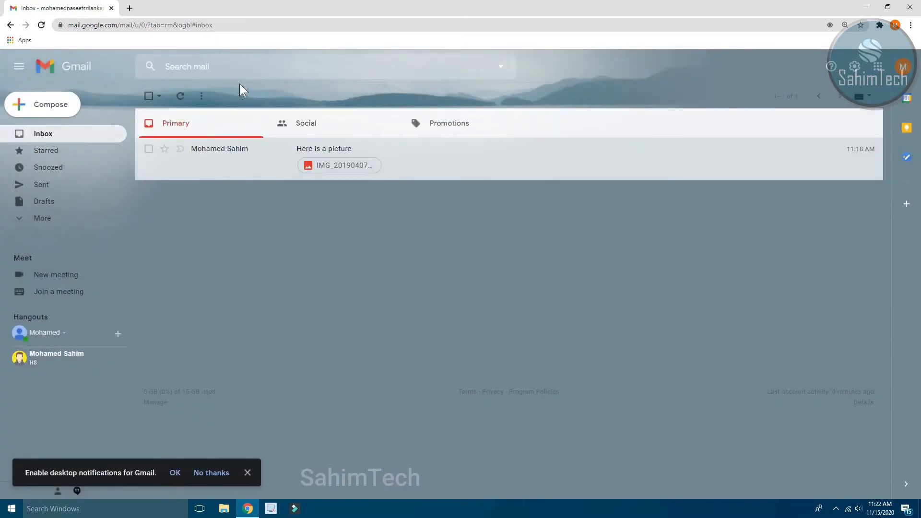
Fill the search form's From field with the sender's address, removing the trailing comma.
left_click(219, 66)
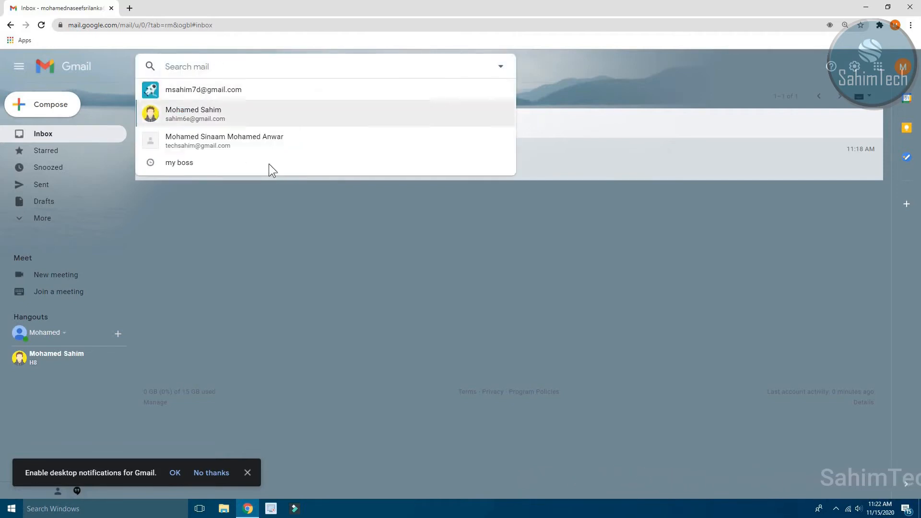
left_click(500, 73)
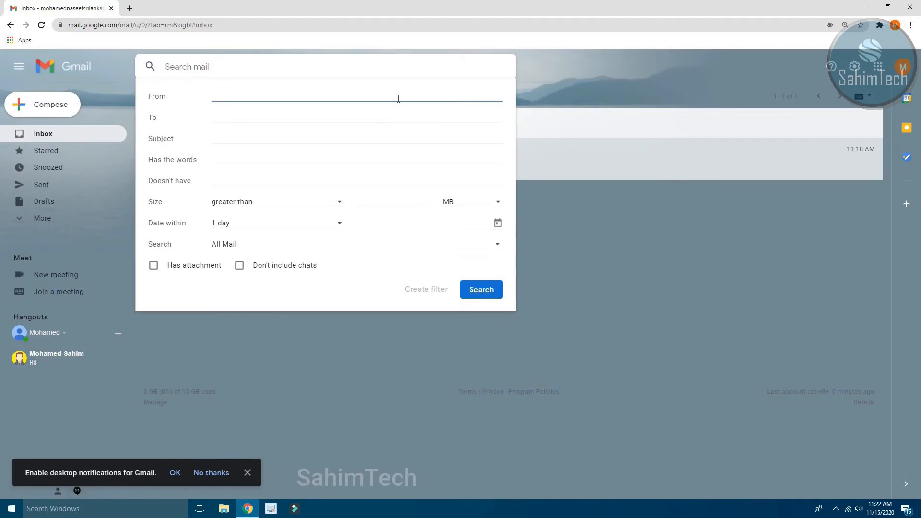
type("msa")
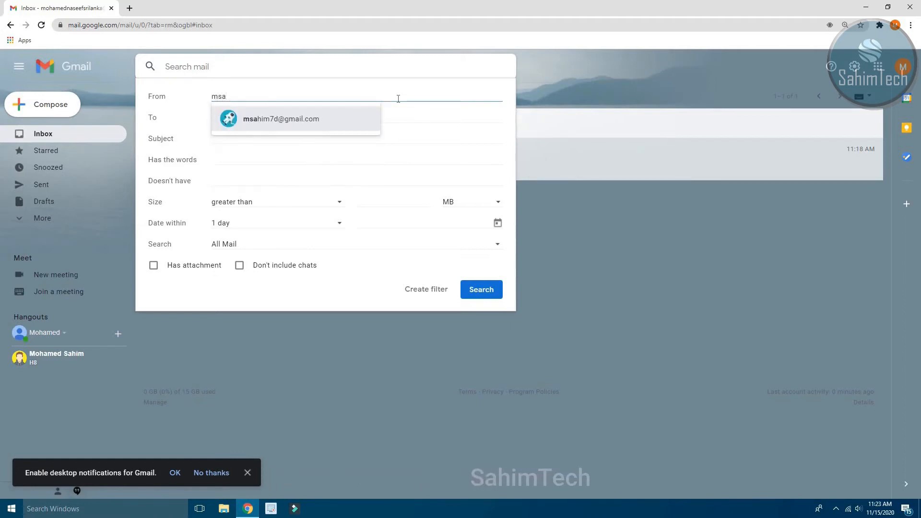
left_click(341, 118)
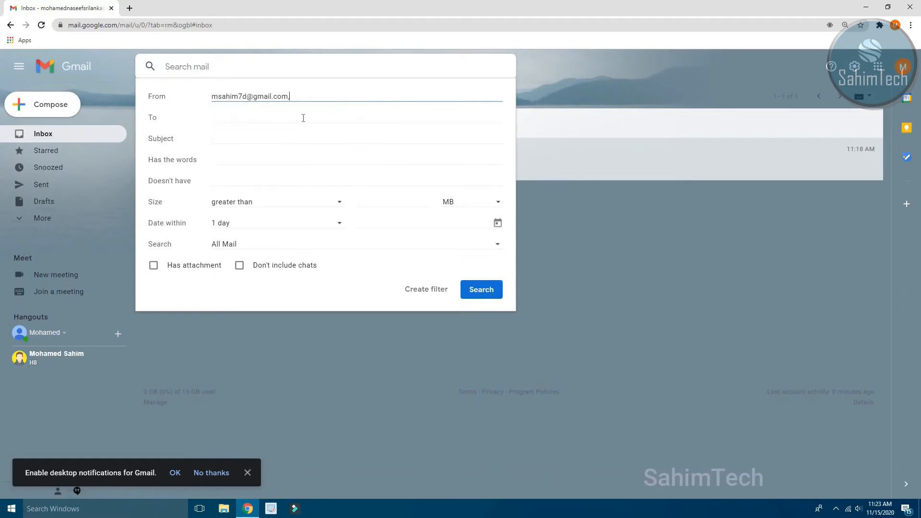
left_click(221, 121)
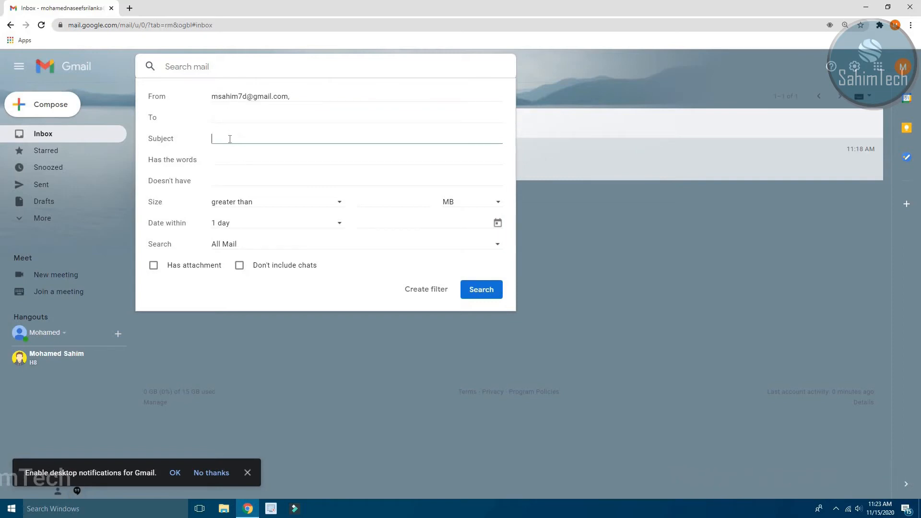
left_click(364, 85)
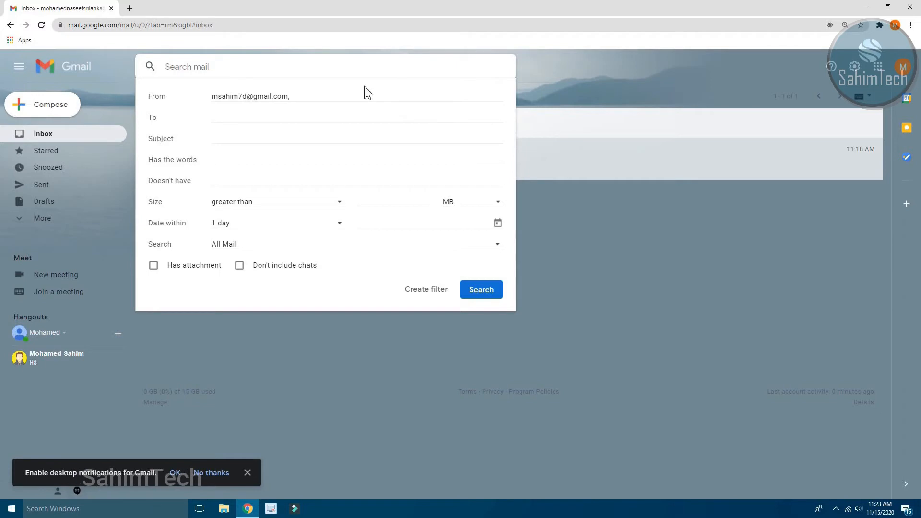
left_click_drag(331, 97, 211, 98)
left_click(322, 100)
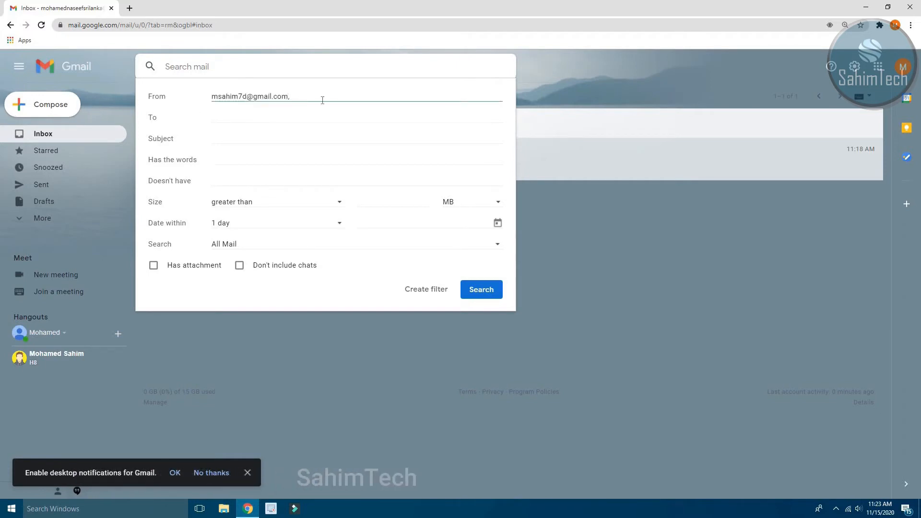
key("BackSpace")
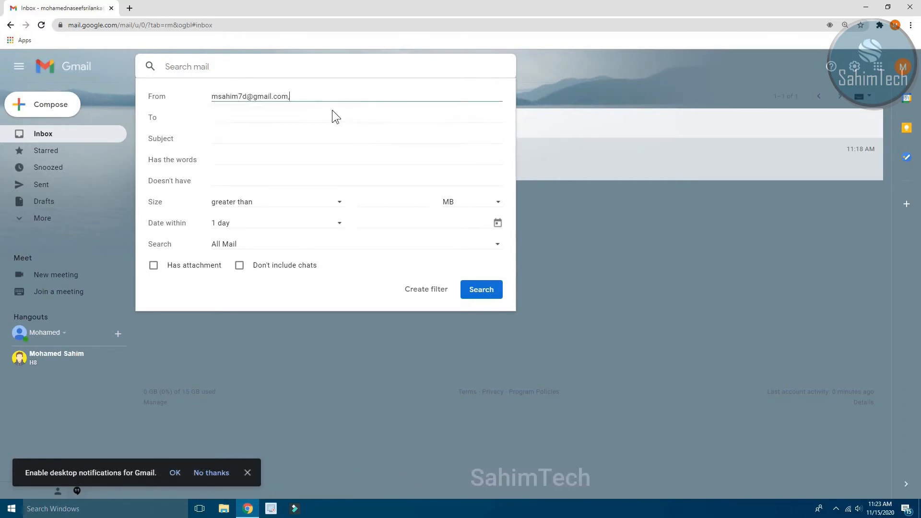
left_click(307, 296)
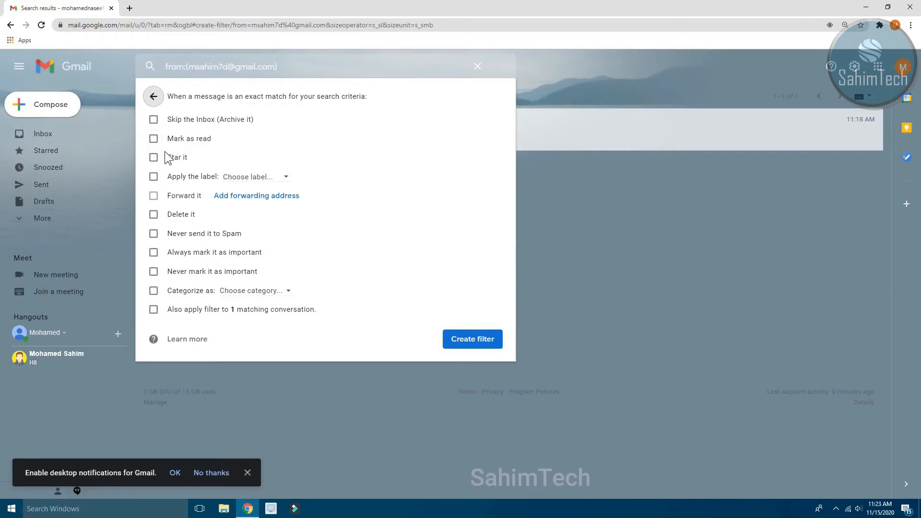
Tick Star it, Also apply to matching conversation, Always mark it as important, and Apply the label.
left_click(154, 157)
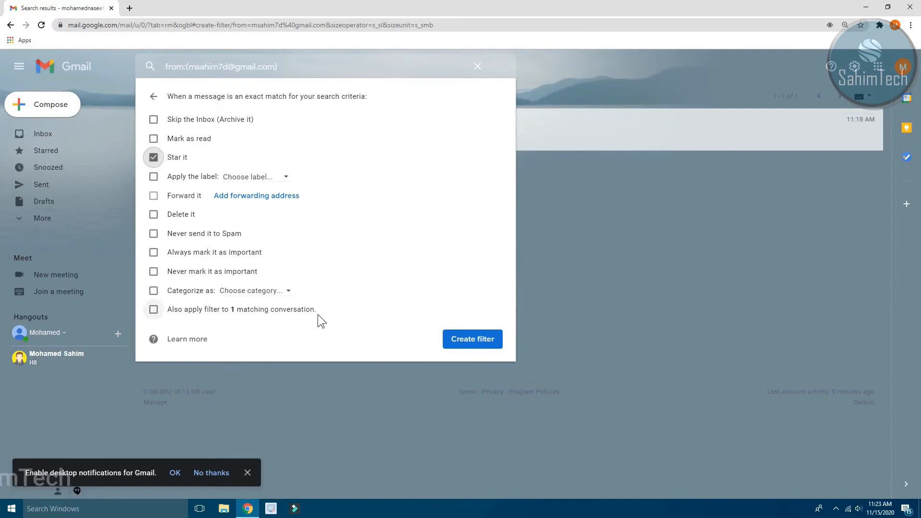
left_click(263, 311)
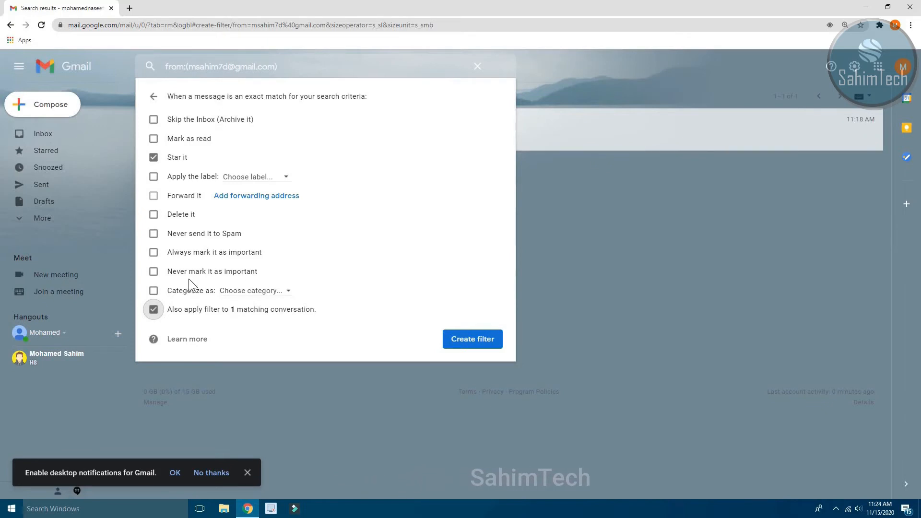
left_click(186, 252)
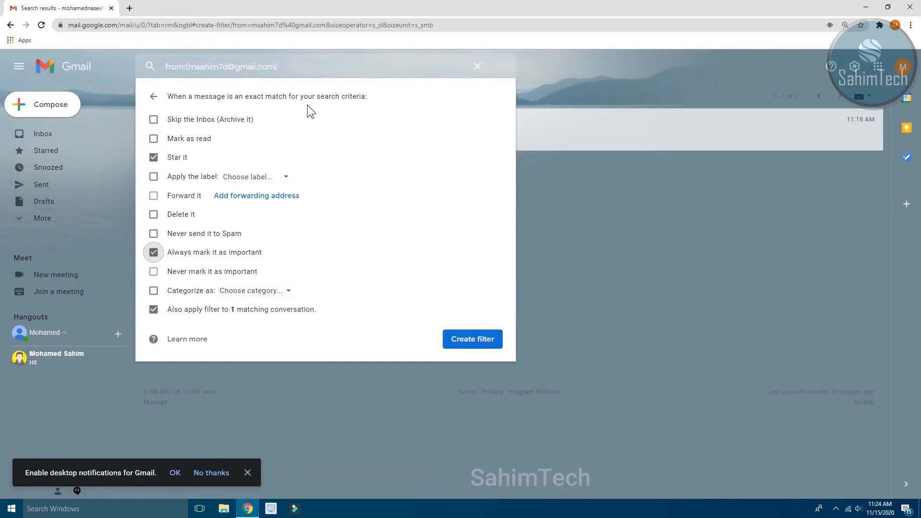
left_click(191, 178)
left_click(250, 182)
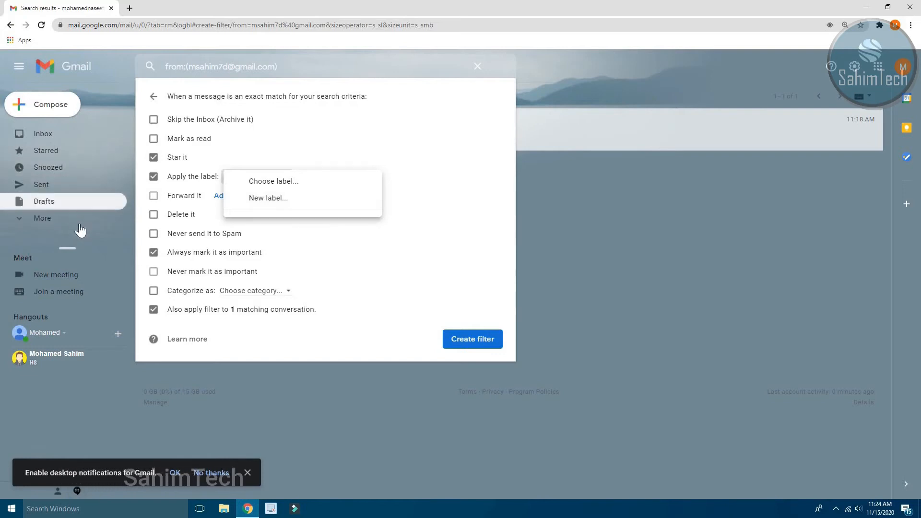
Create a new label with the sender's full name as the filter's applied label.
left_click(317, 205)
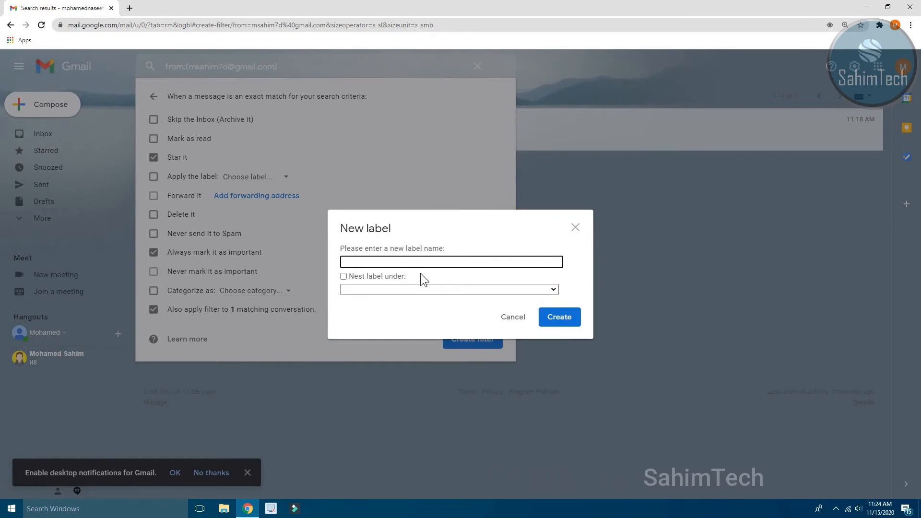
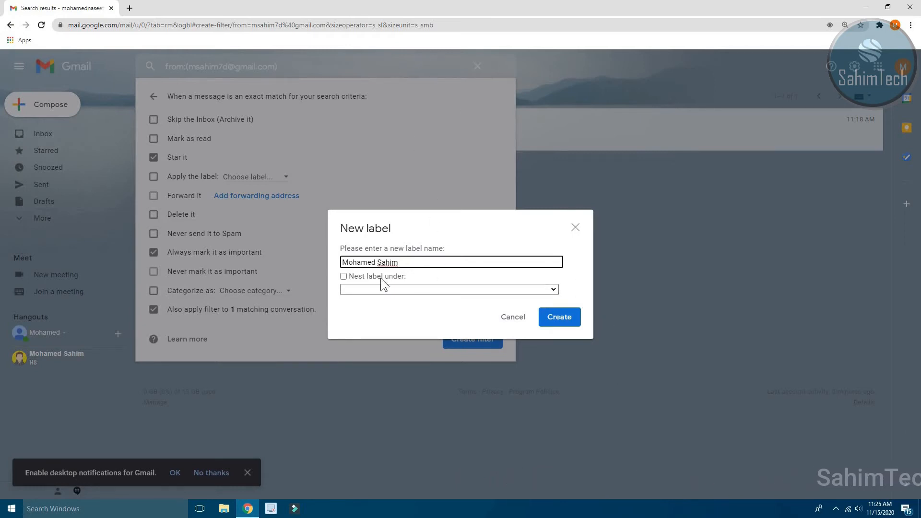
left_click(558, 318)
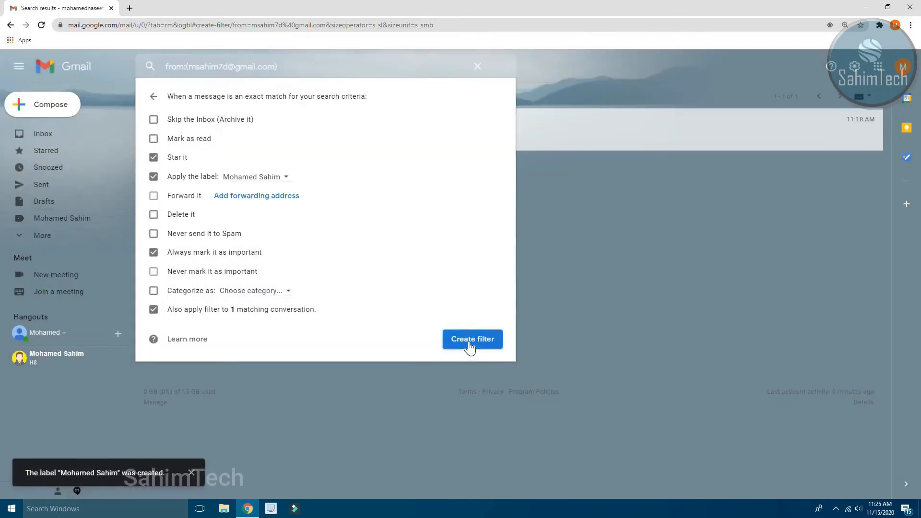
Save the filter, then open the new sender label from the expanded label list.
left_click(486, 340)
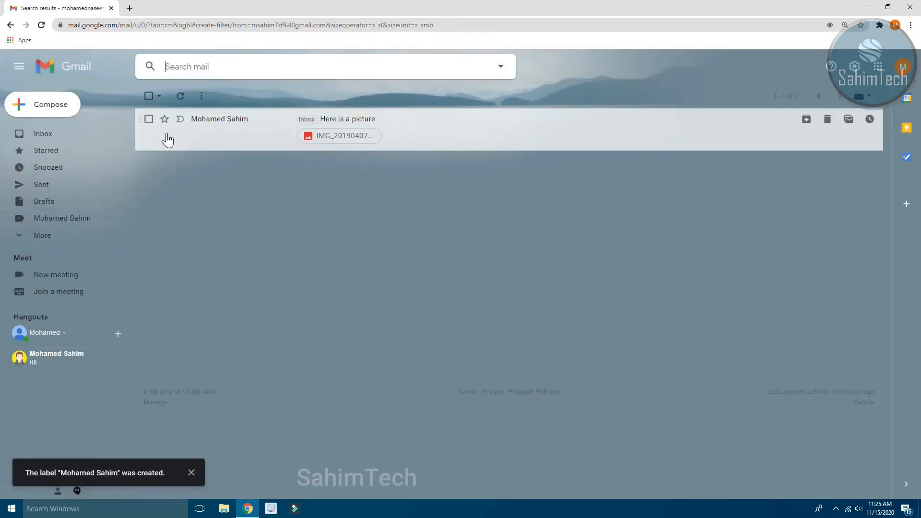
left_click(42, 135)
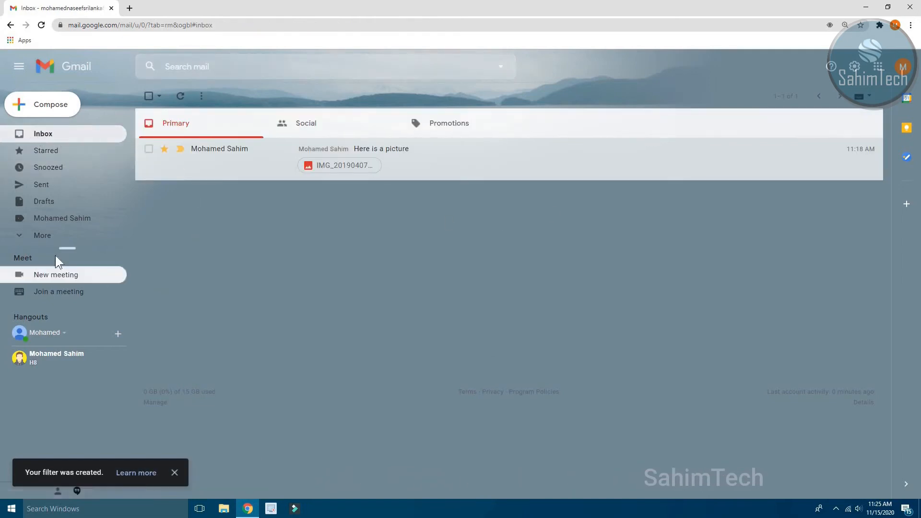
left_click(46, 235)
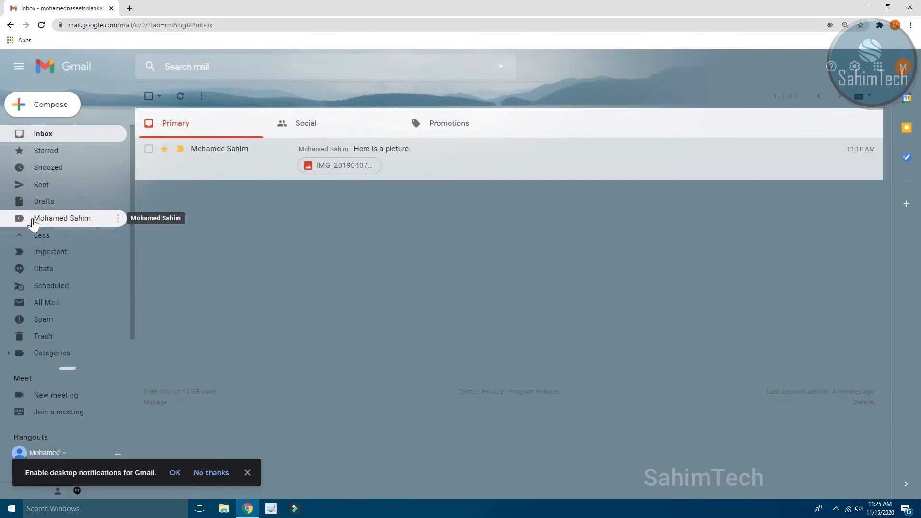
left_click(101, 220)
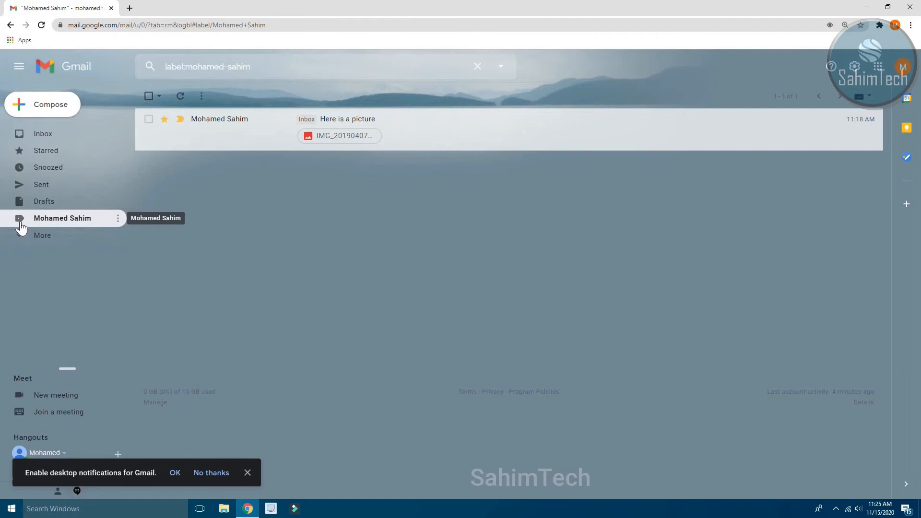
Open the label's Add custom color picker and try darker grey backgrounds.
left_click(119, 224)
mouse_move(158, 239)
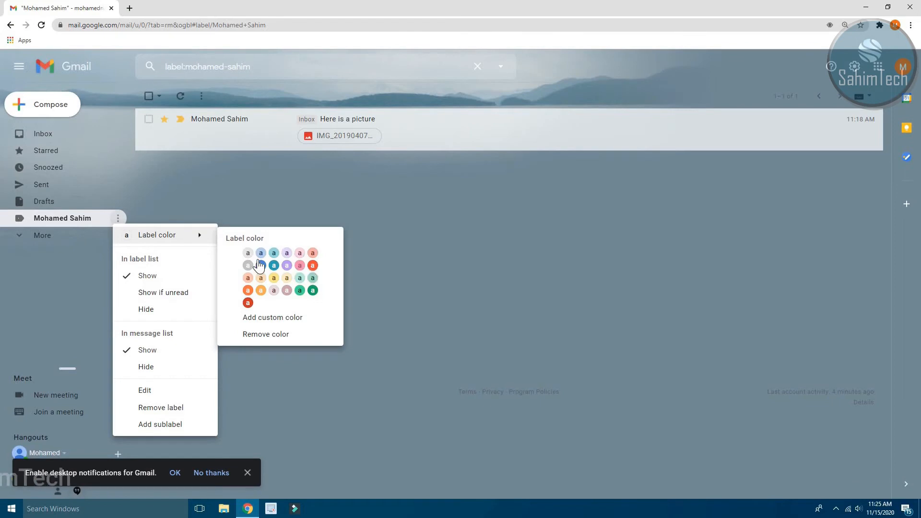
left_click(252, 318)
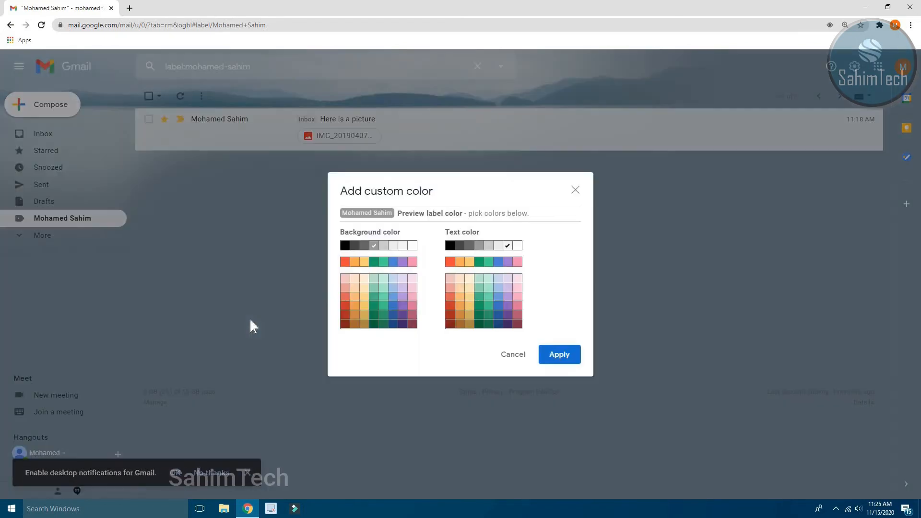
left_click(361, 246)
left_click(357, 246)
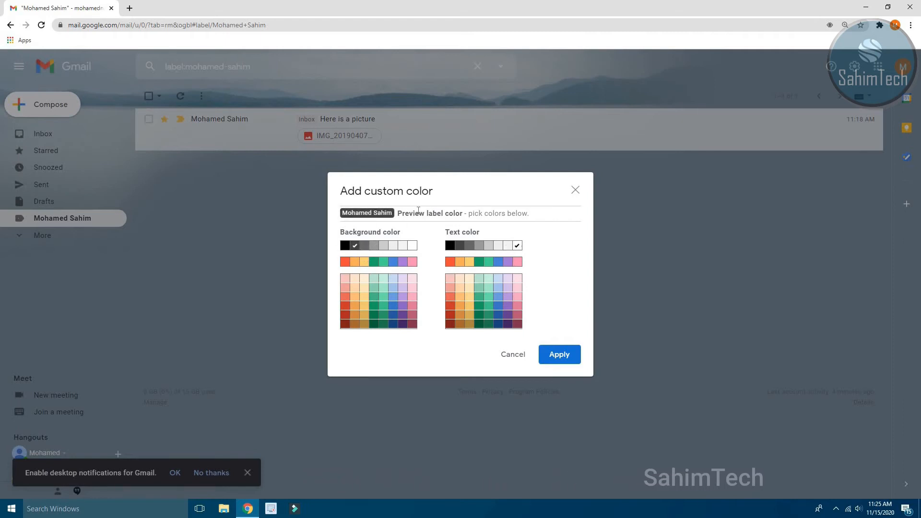
Settle on a green background with black text, apply it, and return to the inbox.
left_click(376, 284)
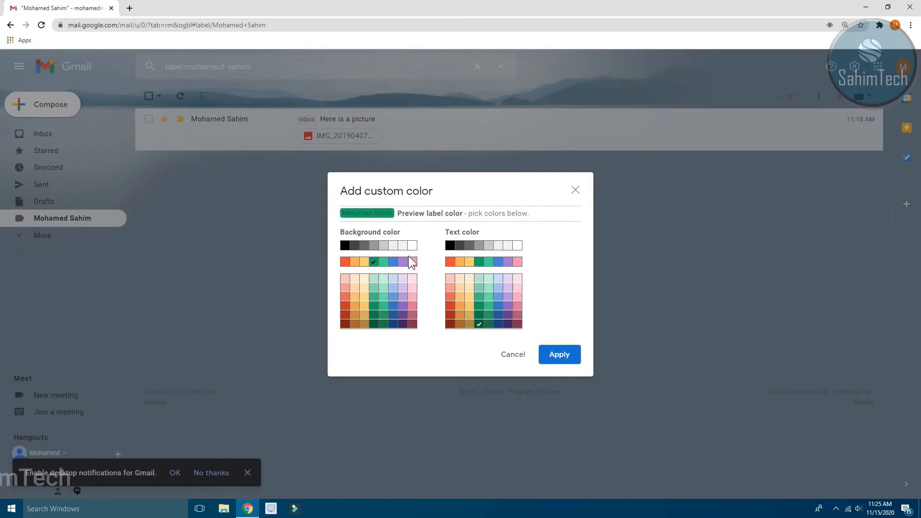
left_click(394, 296)
left_click(394, 287)
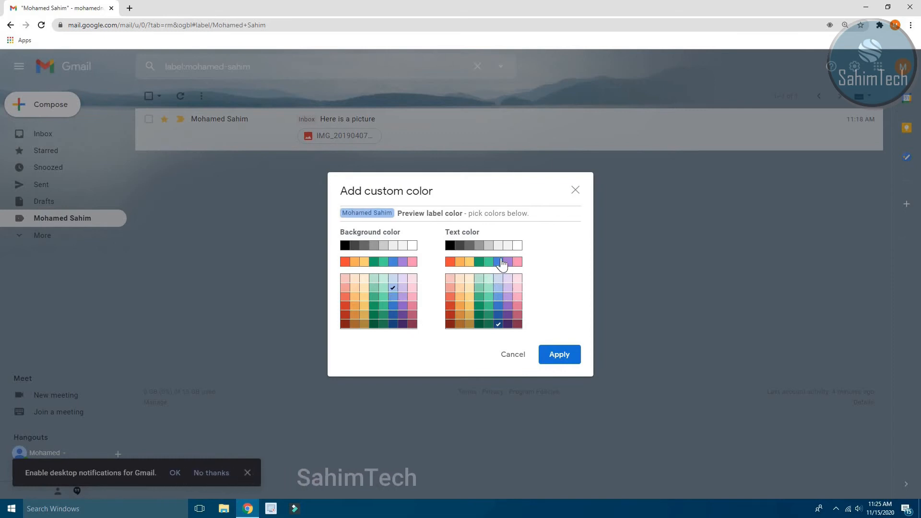
left_click(509, 247)
left_click(450, 246)
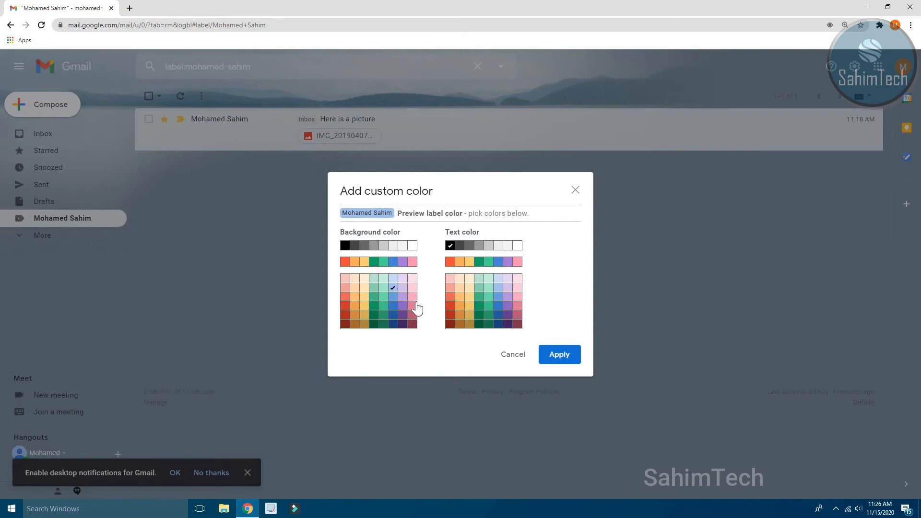
left_click(381, 263)
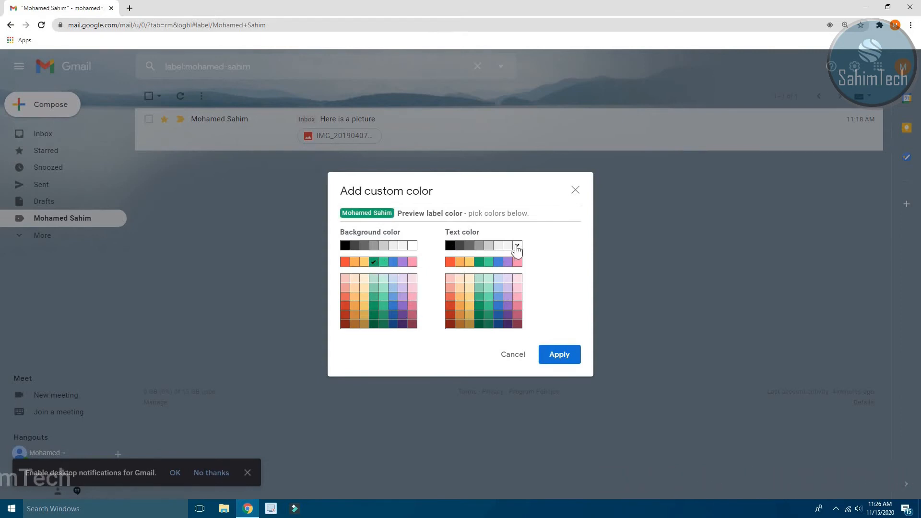
left_click(556, 354)
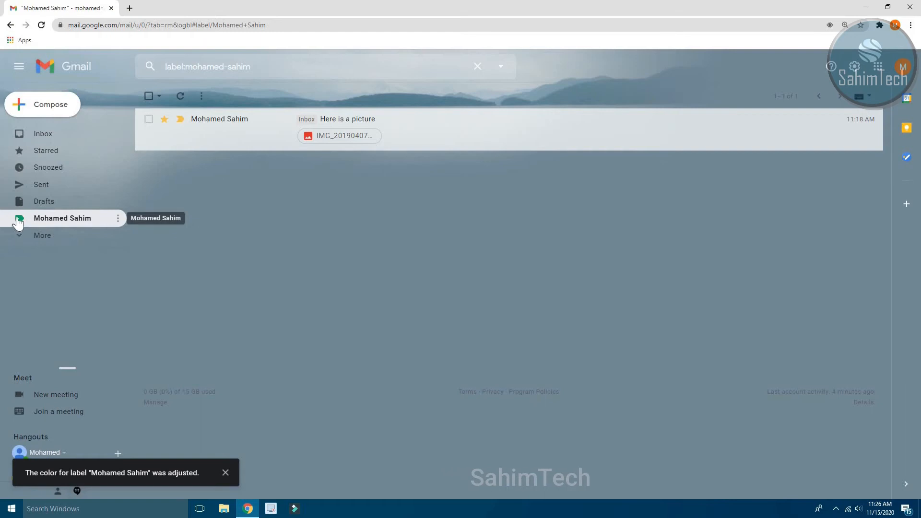
left_click(58, 134)
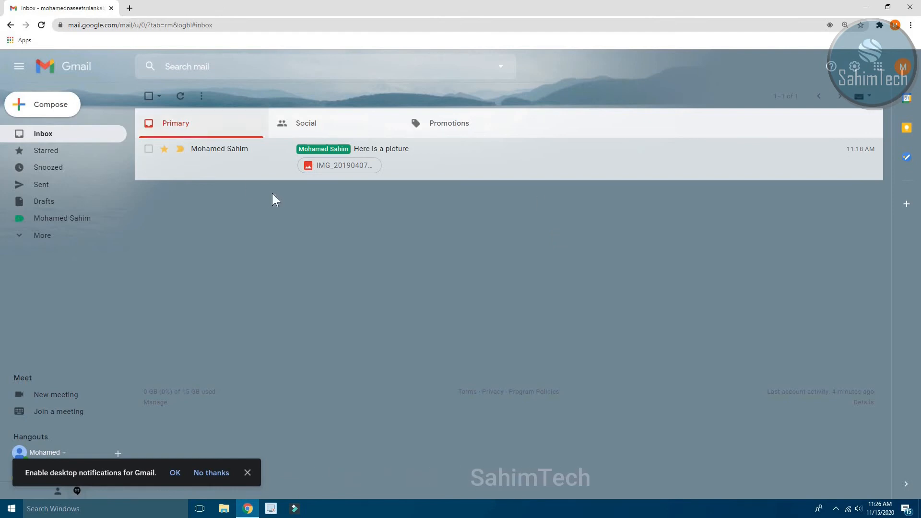
Expand More in the sidebar and open the sender's label.
left_click(41, 237)
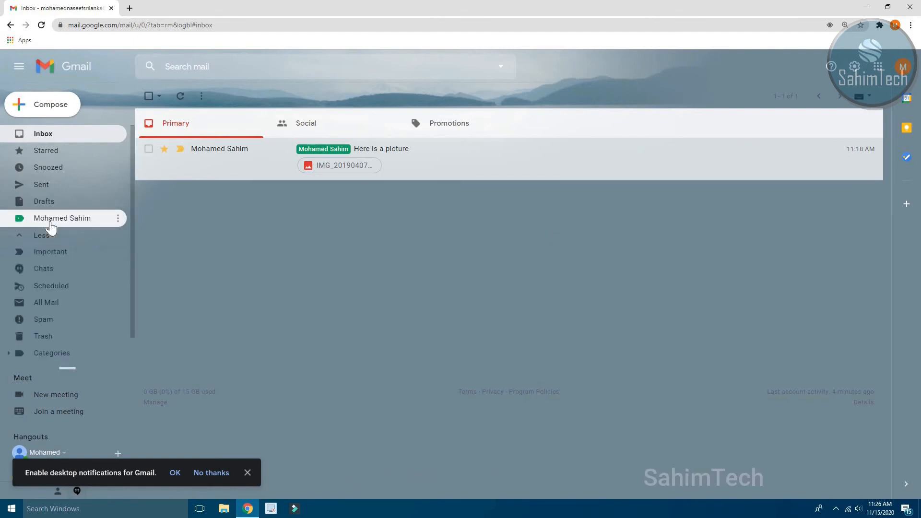
left_click(49, 219)
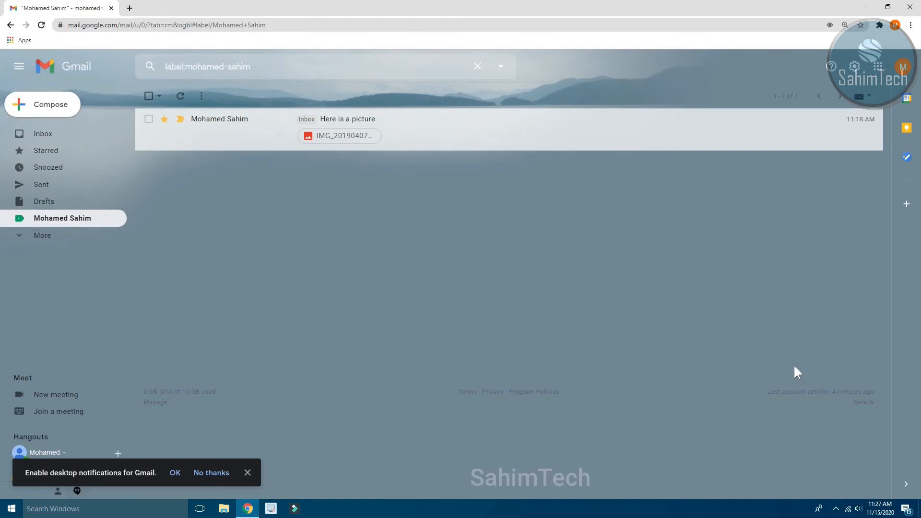
Go to the inbox and reload the page three times until the SahimTech message arrives.
left_click(67, 139)
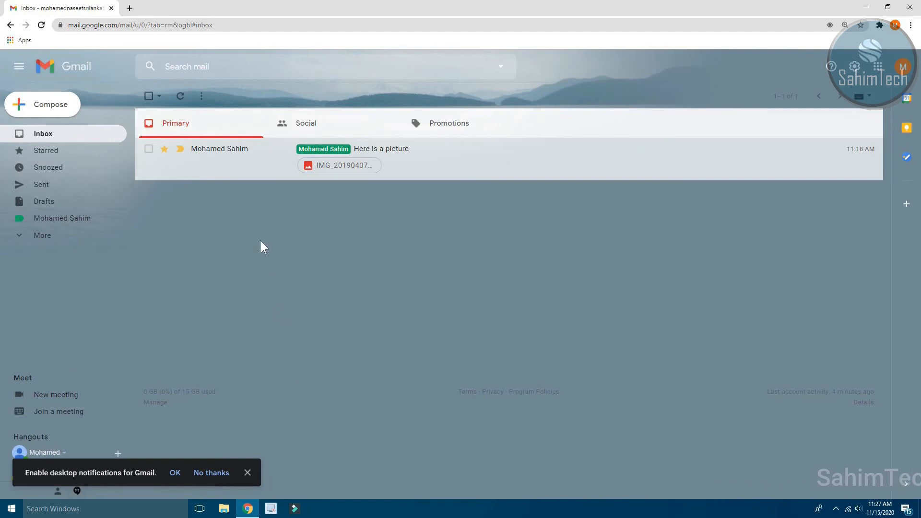
right_click(248, 263)
left_click(287, 295)
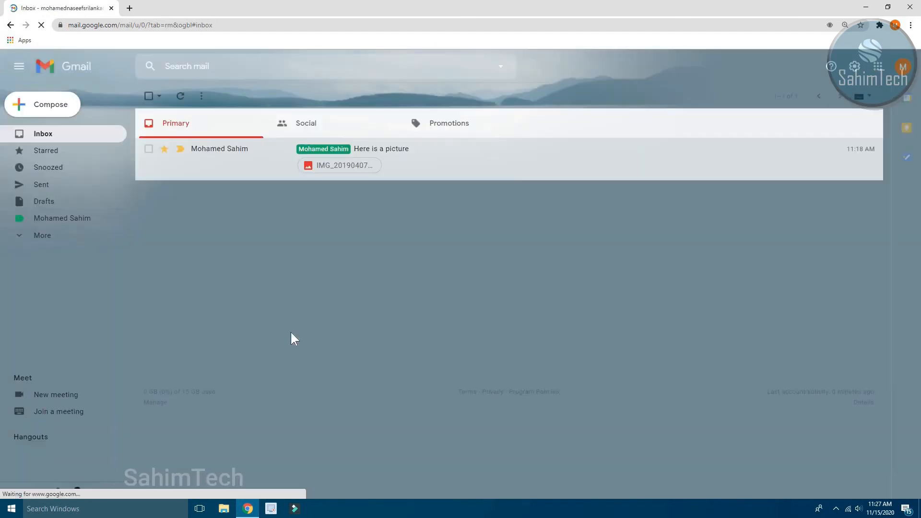
right_click(281, 283)
left_click(312, 312)
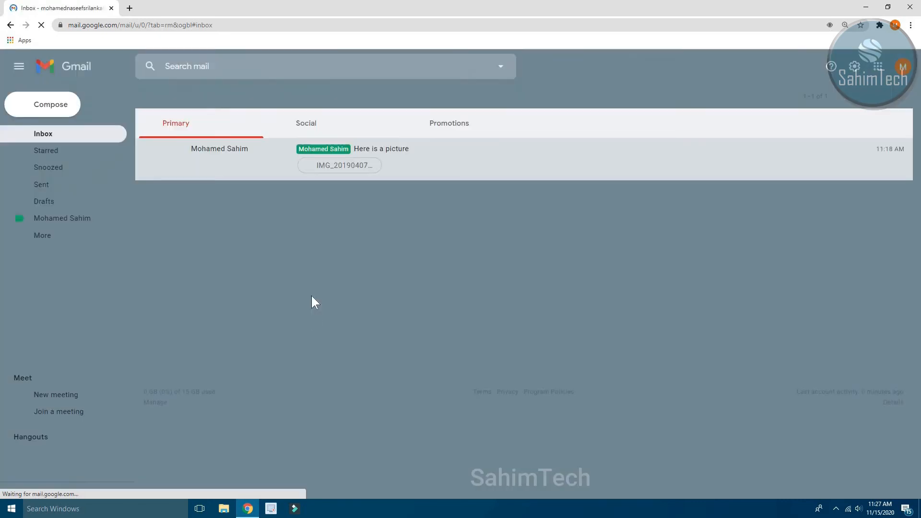
right_click(272, 278)
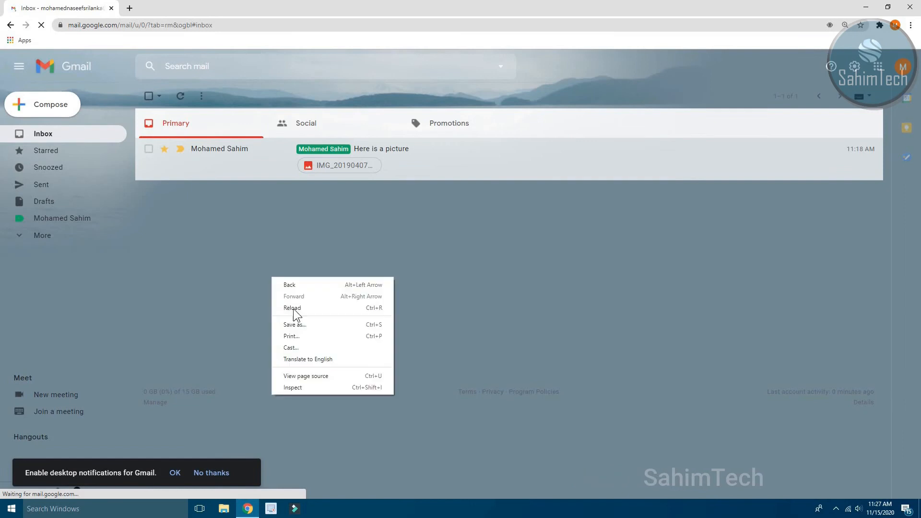
left_click(297, 308)
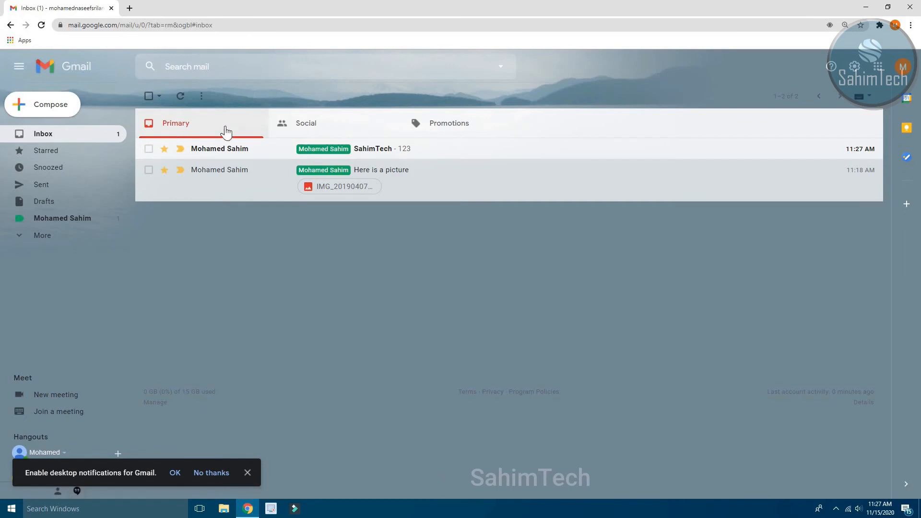
Open the SahimTech conversation from the sender's label to review it.
left_click(57, 237)
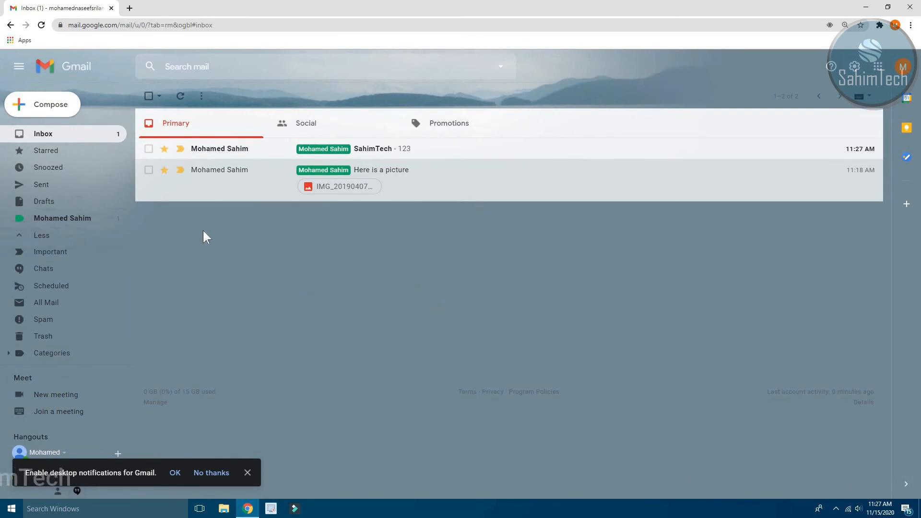
left_click(79, 224)
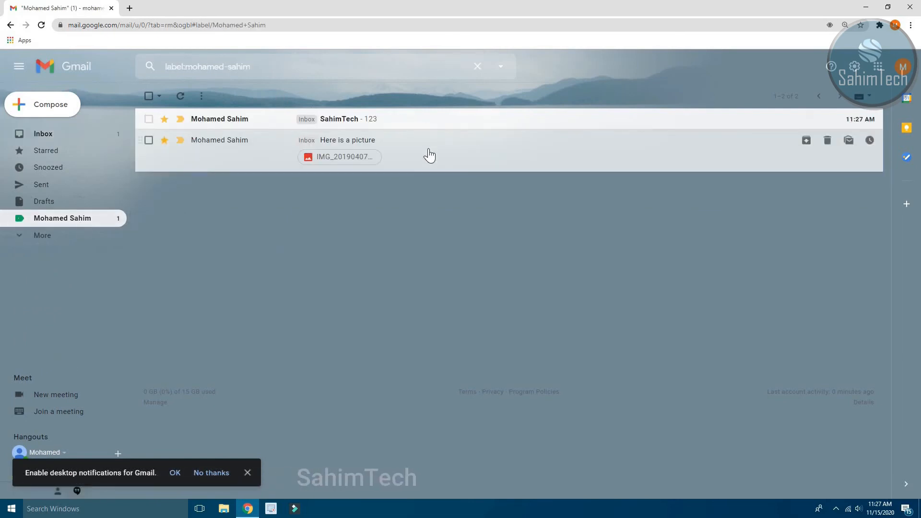
left_click(401, 121)
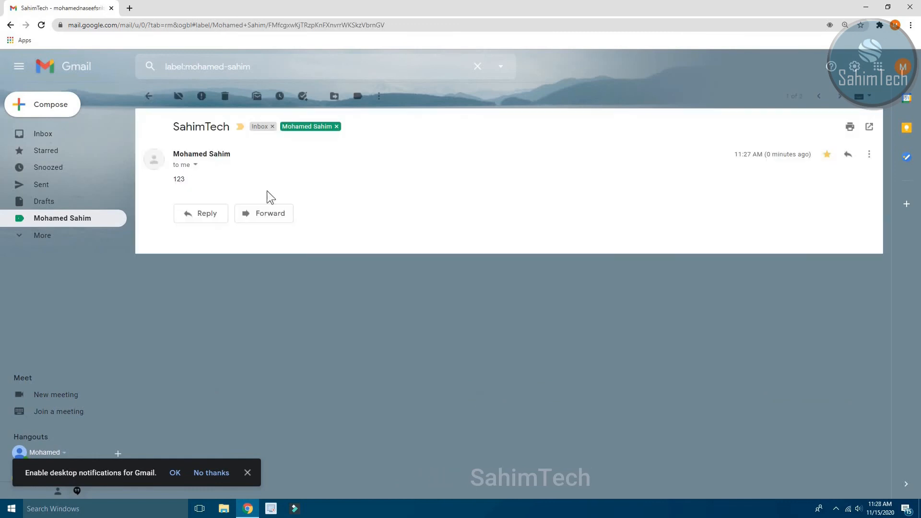
left_click_drag(179, 125, 210, 127)
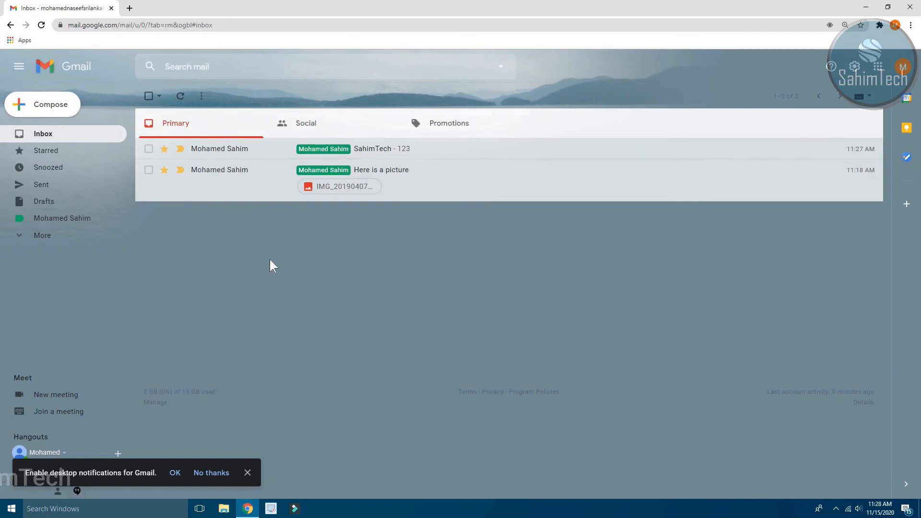
left_click(437, 66)
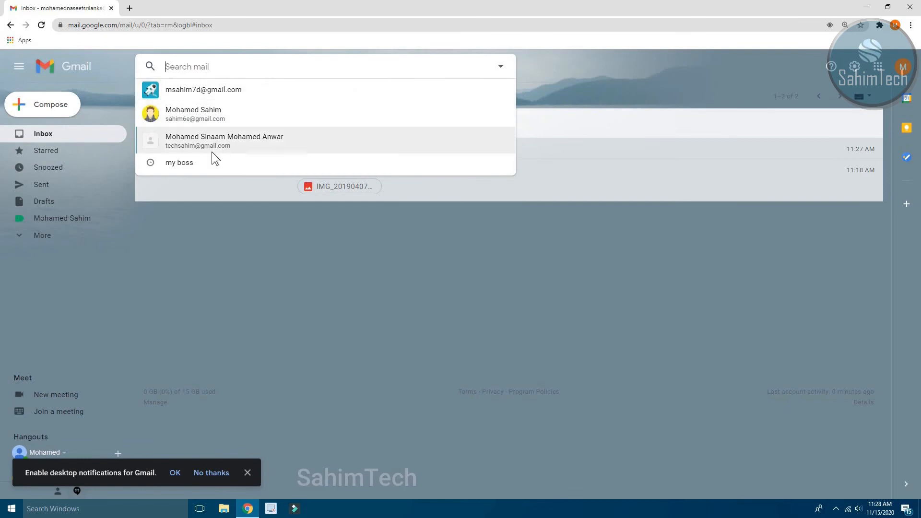
Enter the sender's address as the From criterion and create a filter from that search.
left_click(501, 71)
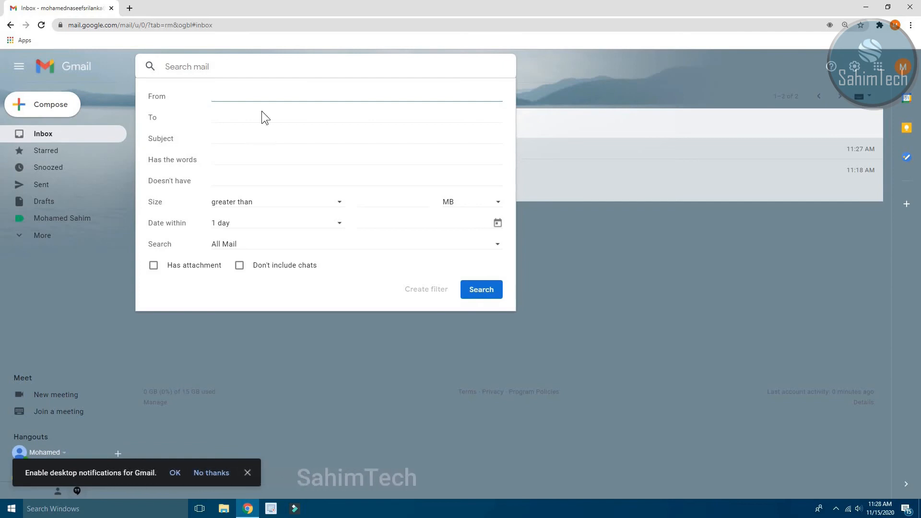
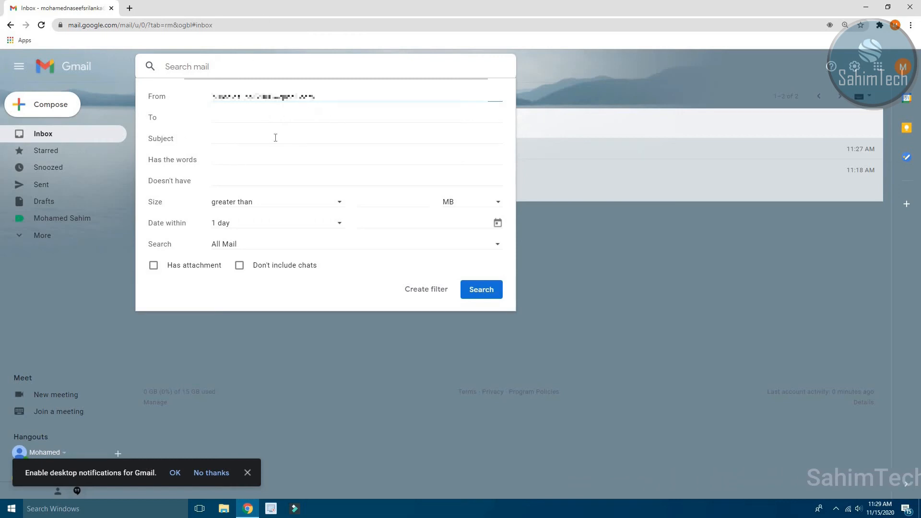
left_click(427, 292)
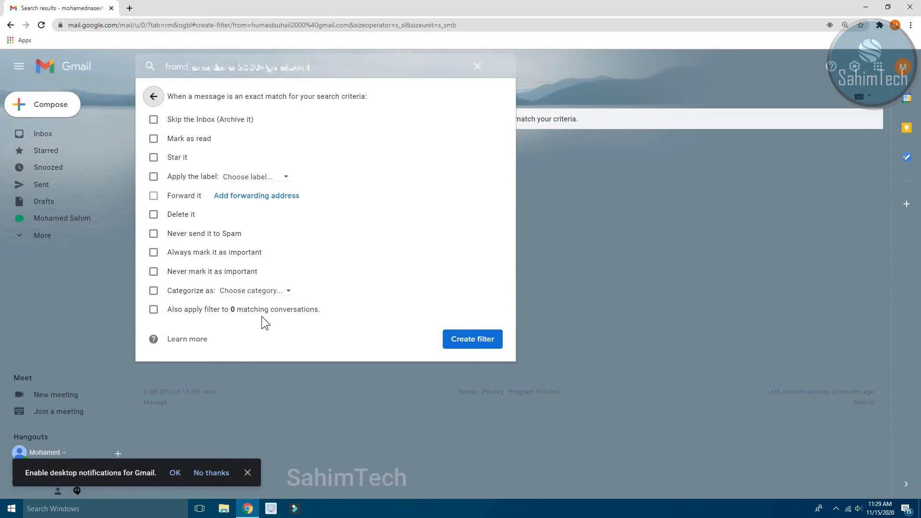
Set the filter to also apply to existing matching conversations, star them, and always mark them important.
left_click(222, 310)
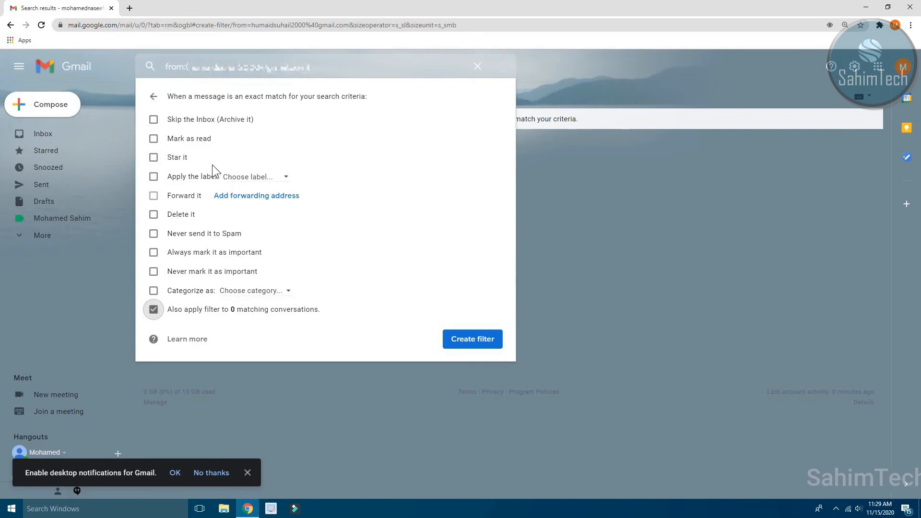
left_click(180, 161)
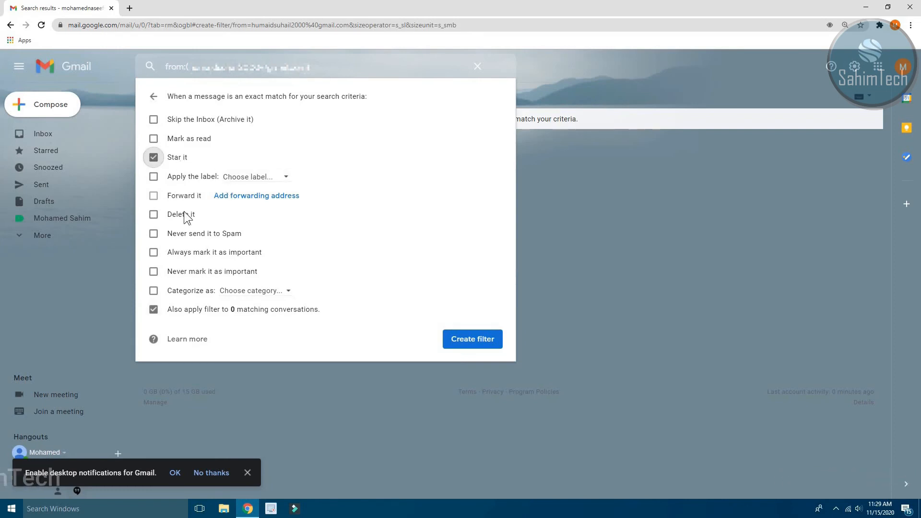
left_click(214, 255)
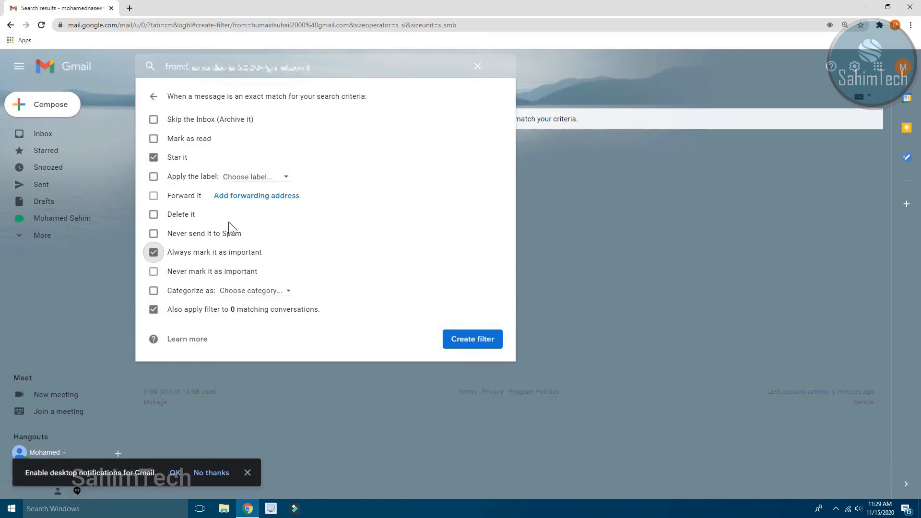
left_click(268, 178)
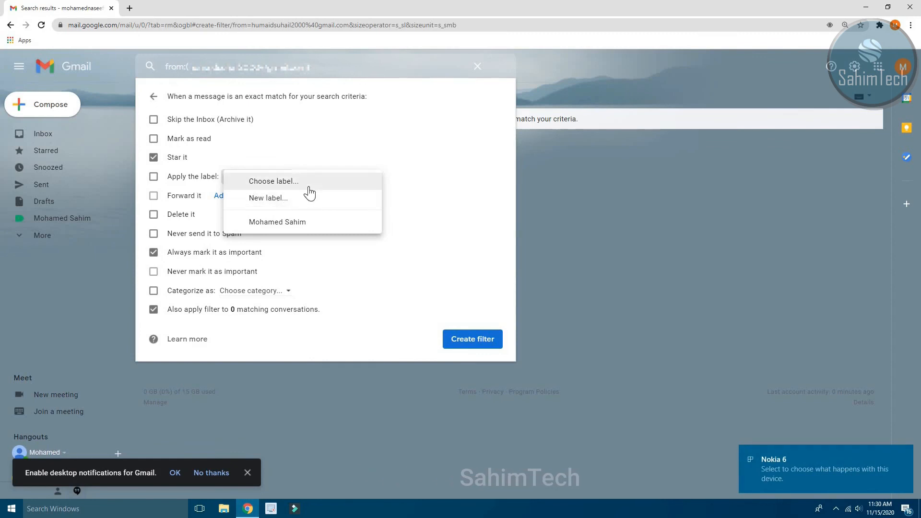
Create a new label named 'random' as the filter's label, then create the filter.
left_click(292, 201)
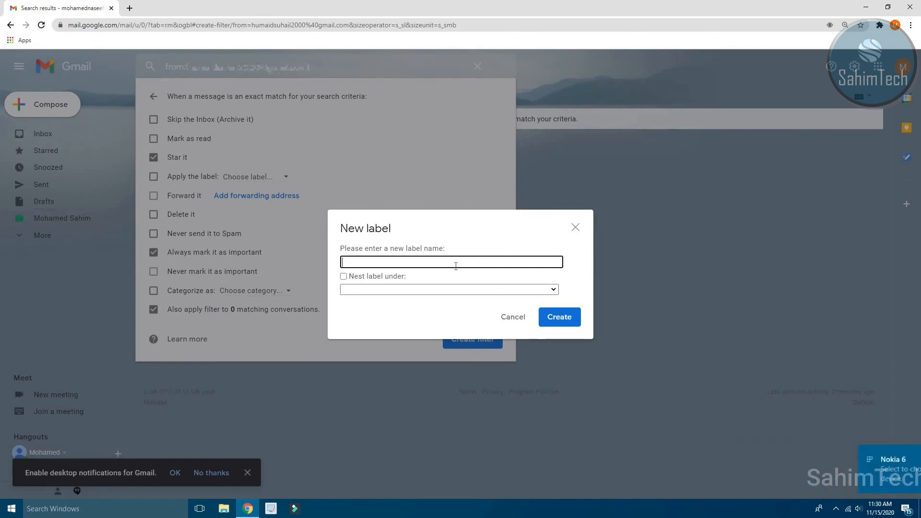
type("random")
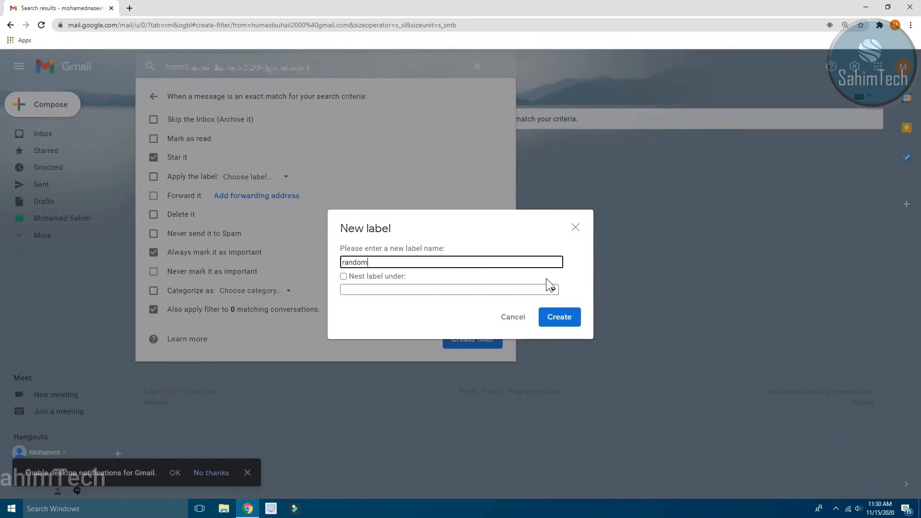
left_click(561, 318)
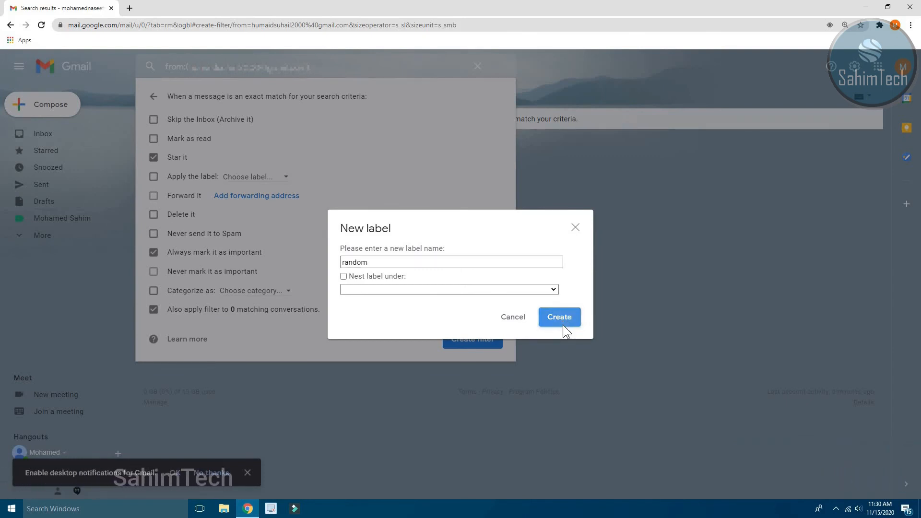
left_click(469, 340)
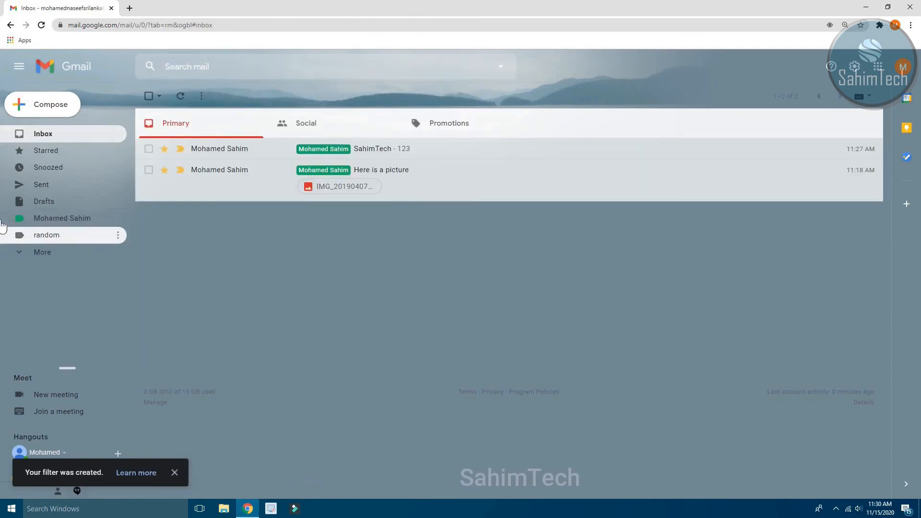
Give the random label a light blue (teal) label colour.
left_click(118, 236)
mouse_move(162, 253)
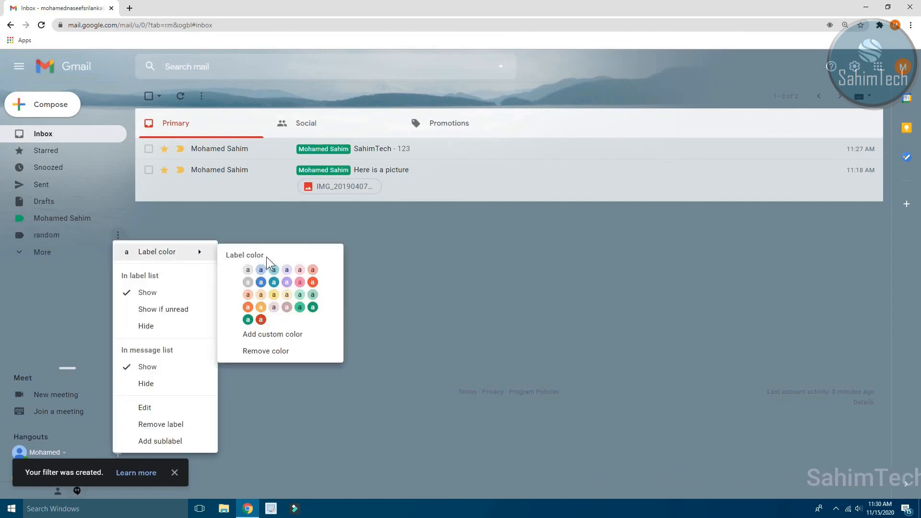
left_click(273, 284)
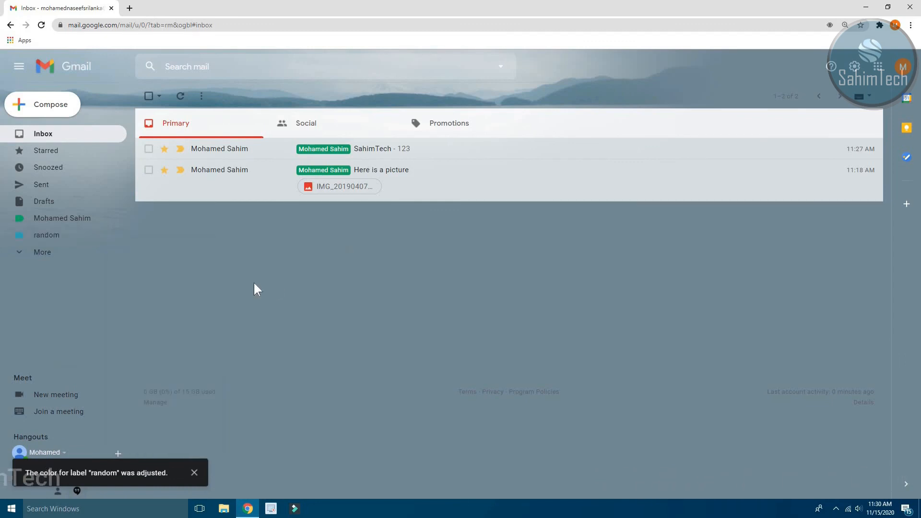
Check the conversations under the random label and the sender's name label, returning to the inbox.
left_click(82, 236)
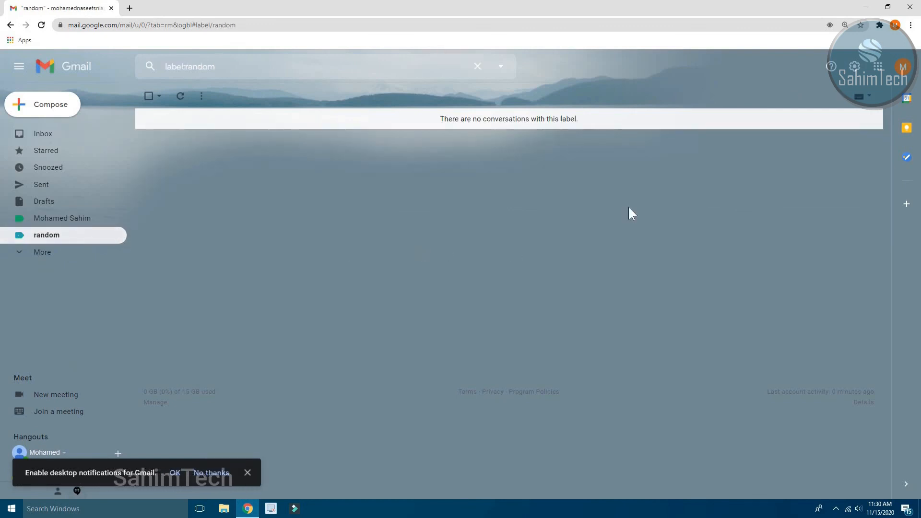
left_click_drag(438, 120, 614, 131)
left_click(613, 132)
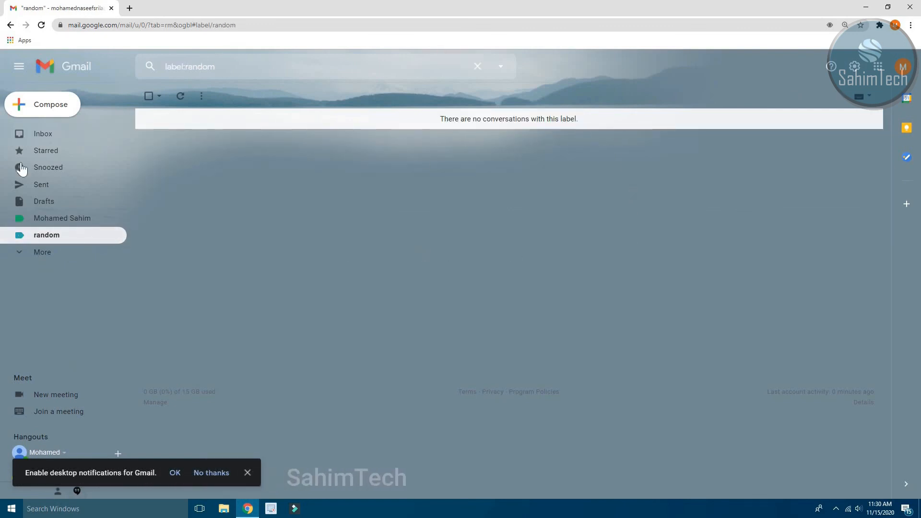
left_click(54, 139)
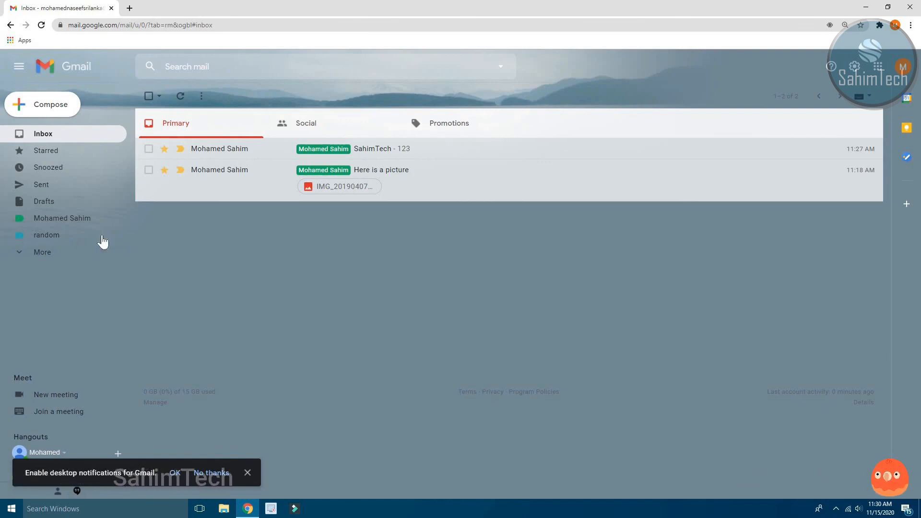
left_click(99, 220)
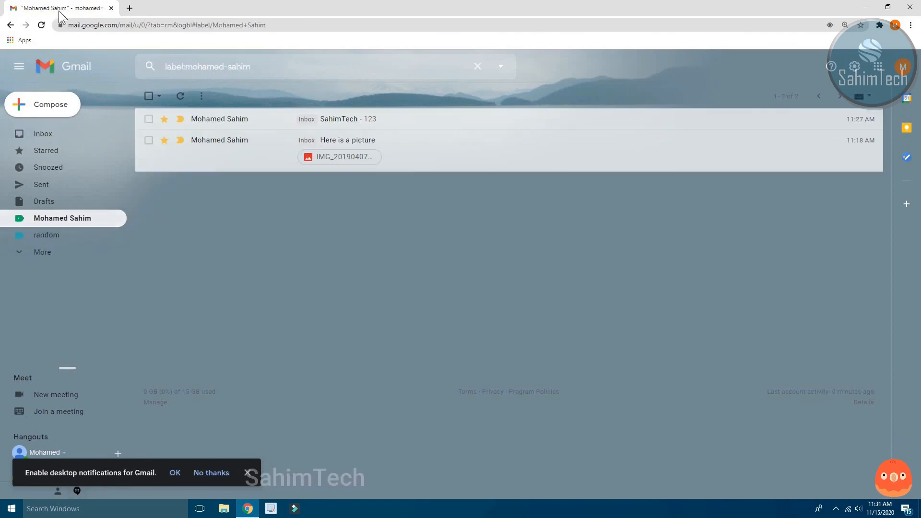
left_click(88, 137)
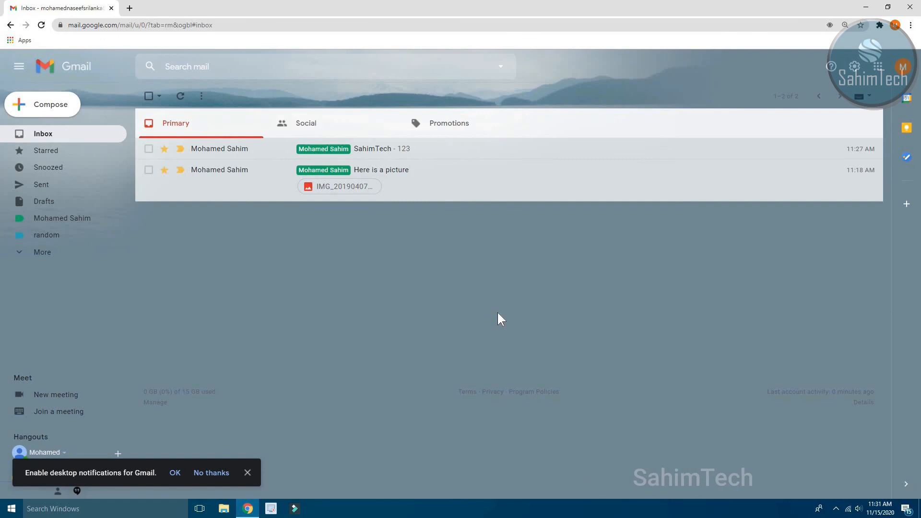
Close the Chrome window and refresh the Windows desktop.
left_click(910, 7)
right_click(411, 127)
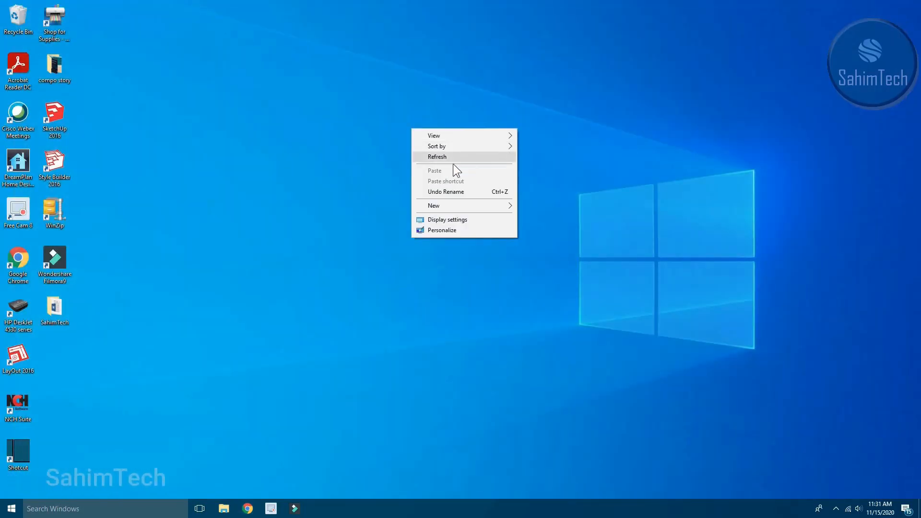
left_click(453, 158)
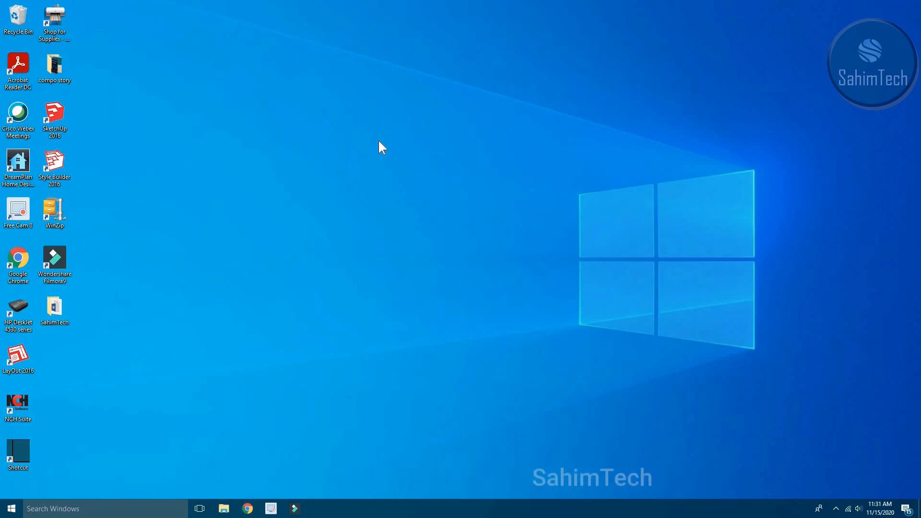